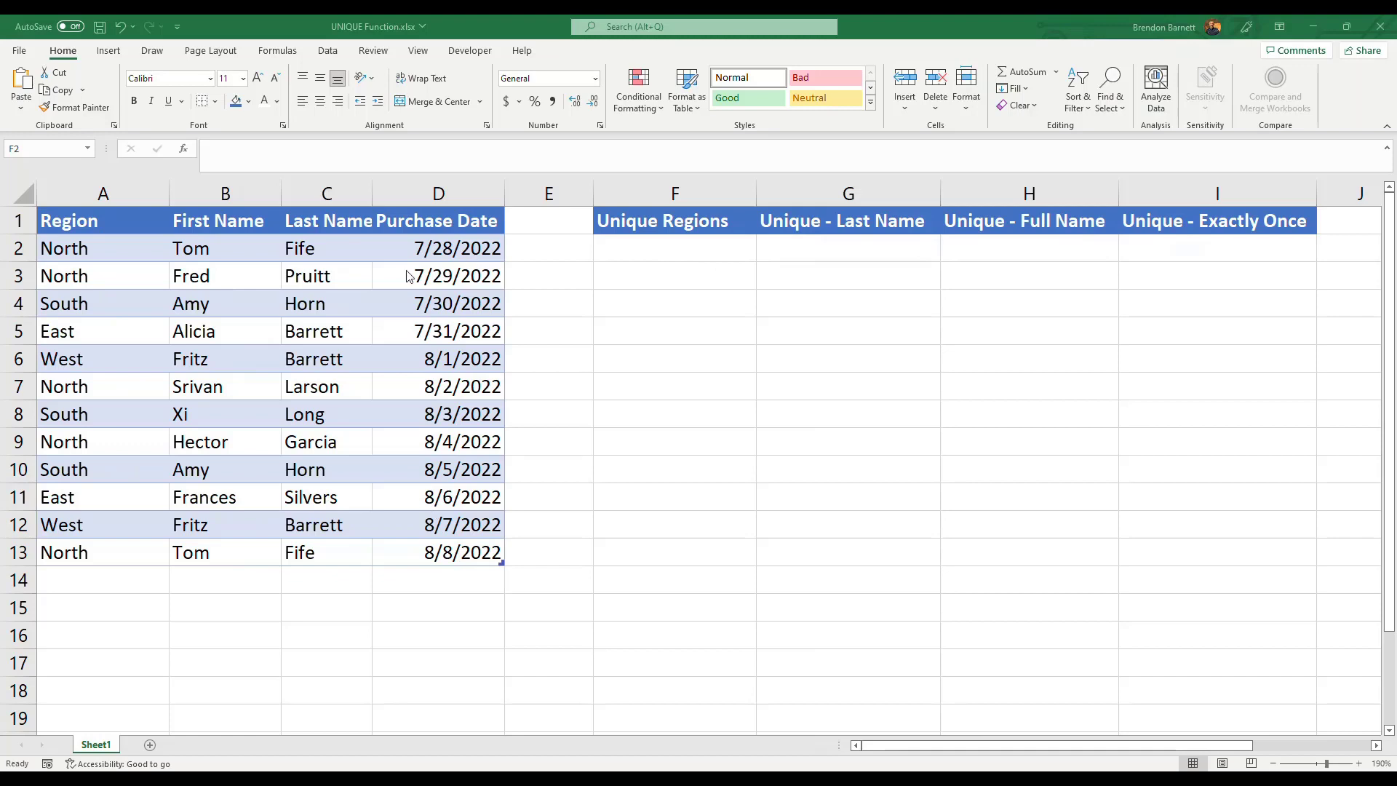
Step: Enter =UNIQUE(A2:A13) in F2 to list the distinct regions under Unique Regions
left_click(657, 256)
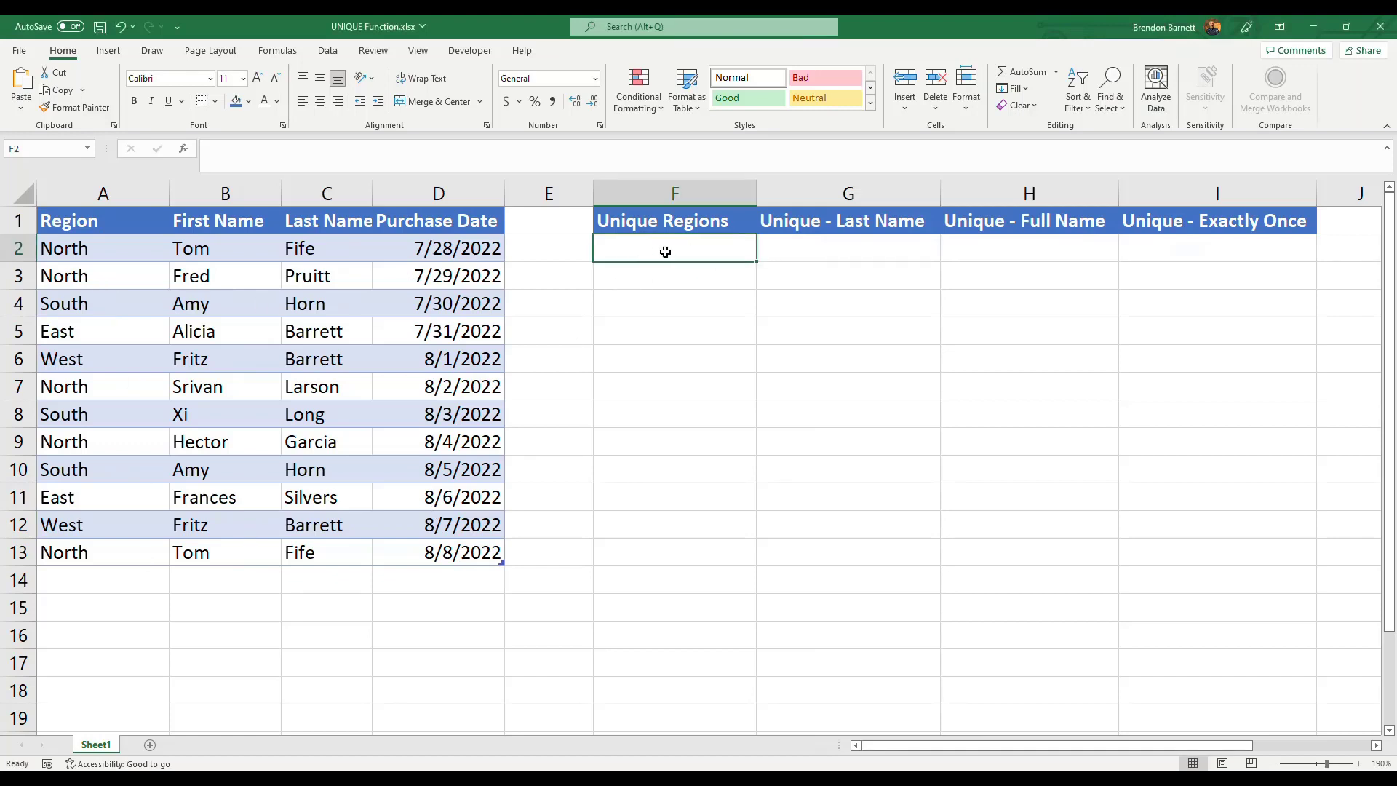
left_click_drag(87, 247, 62, 552)
left_click(652, 252)
type("=")
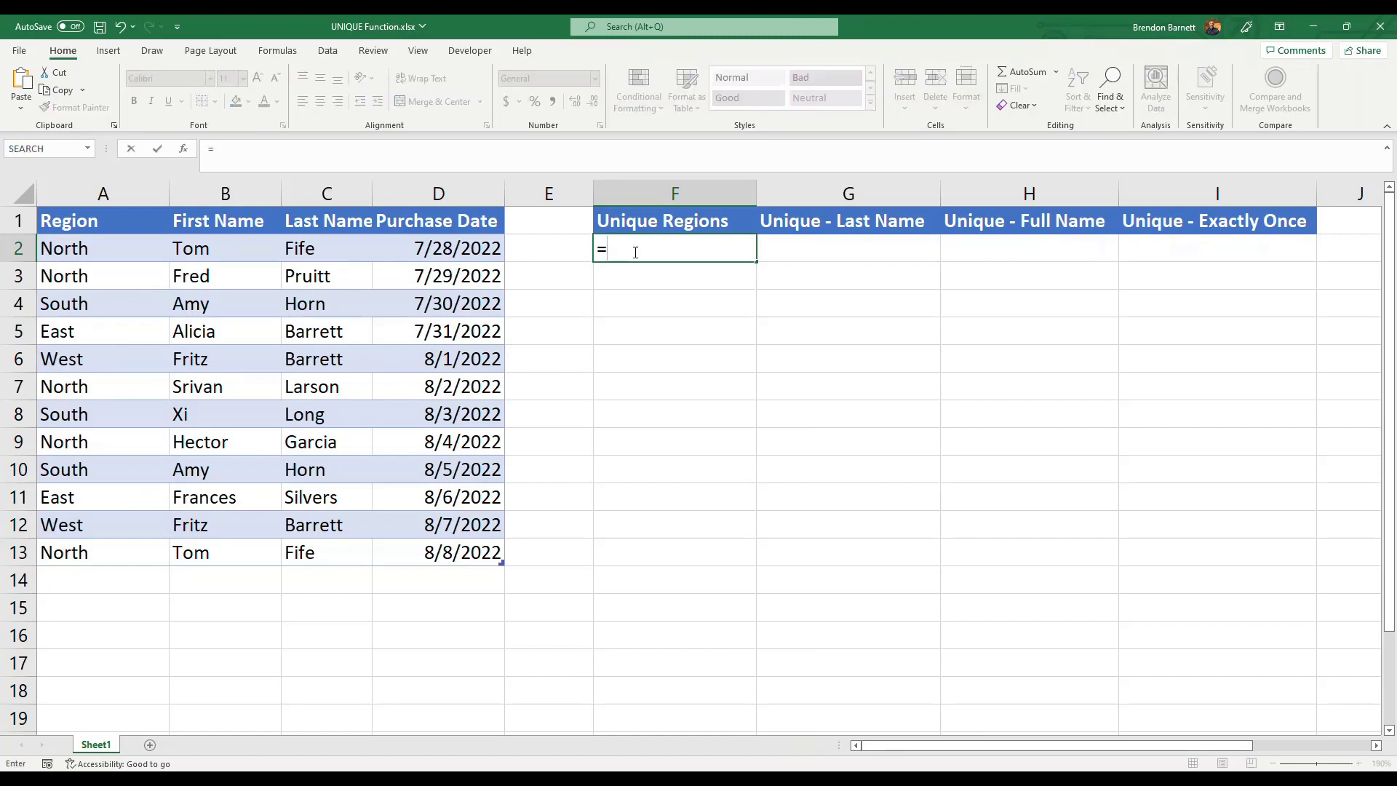
type("unique(")
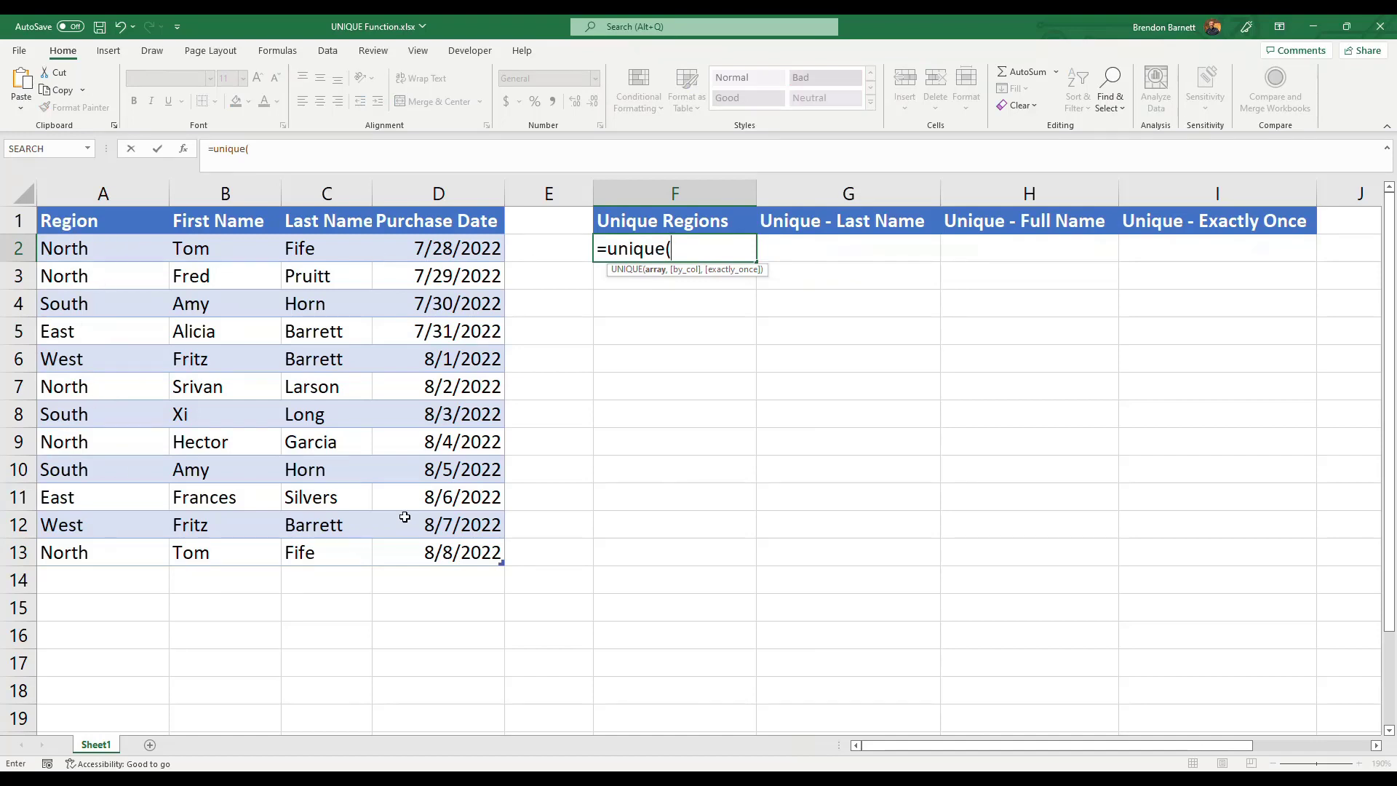
type("A2:")
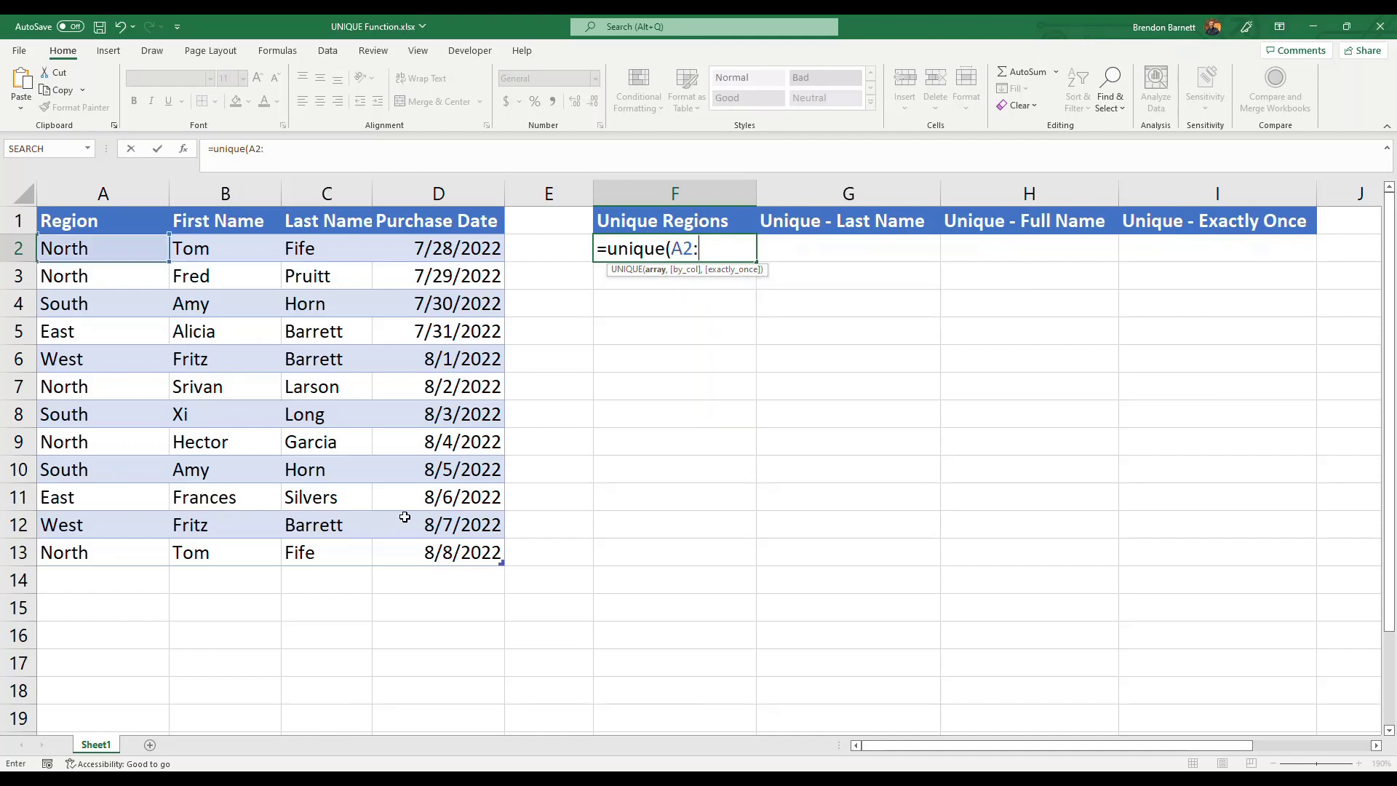
type("A13")
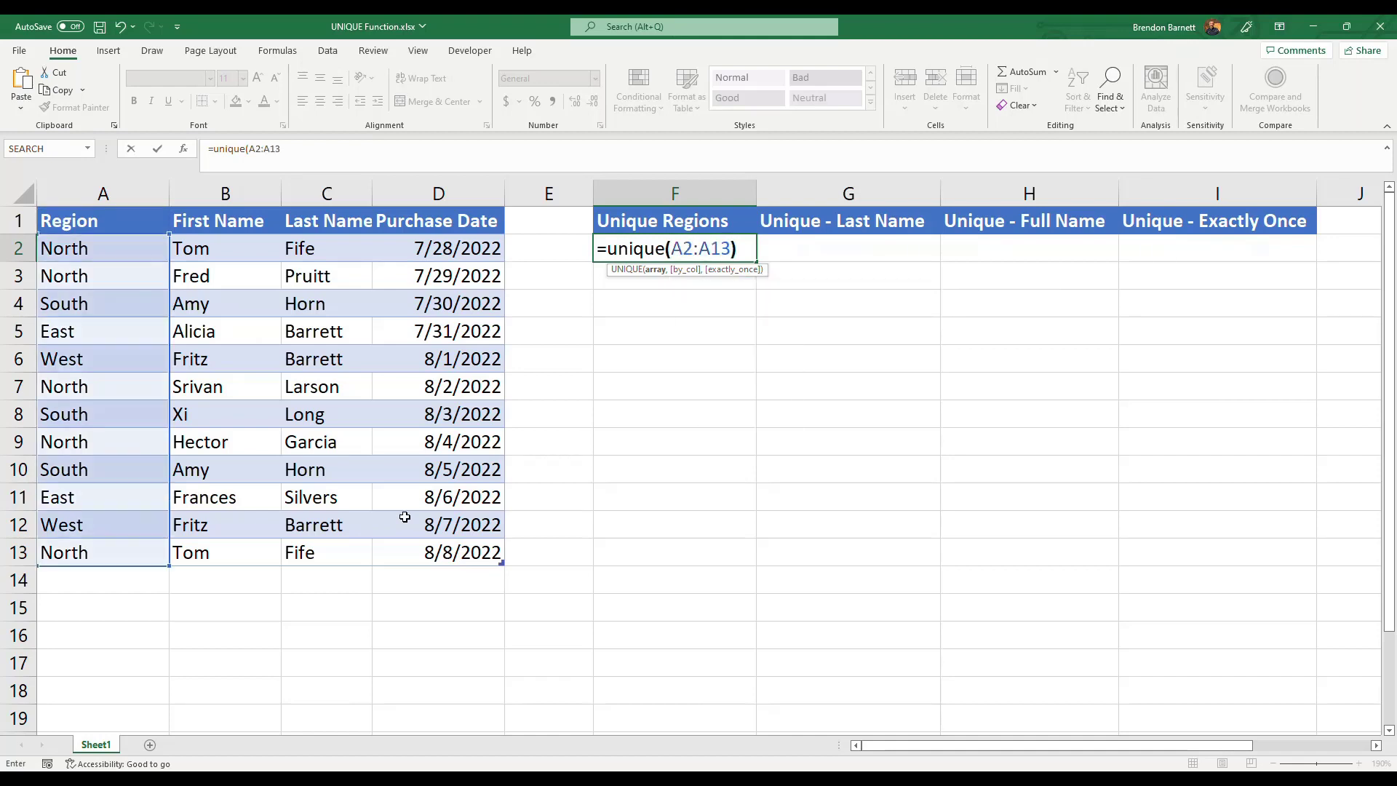
key("Return")
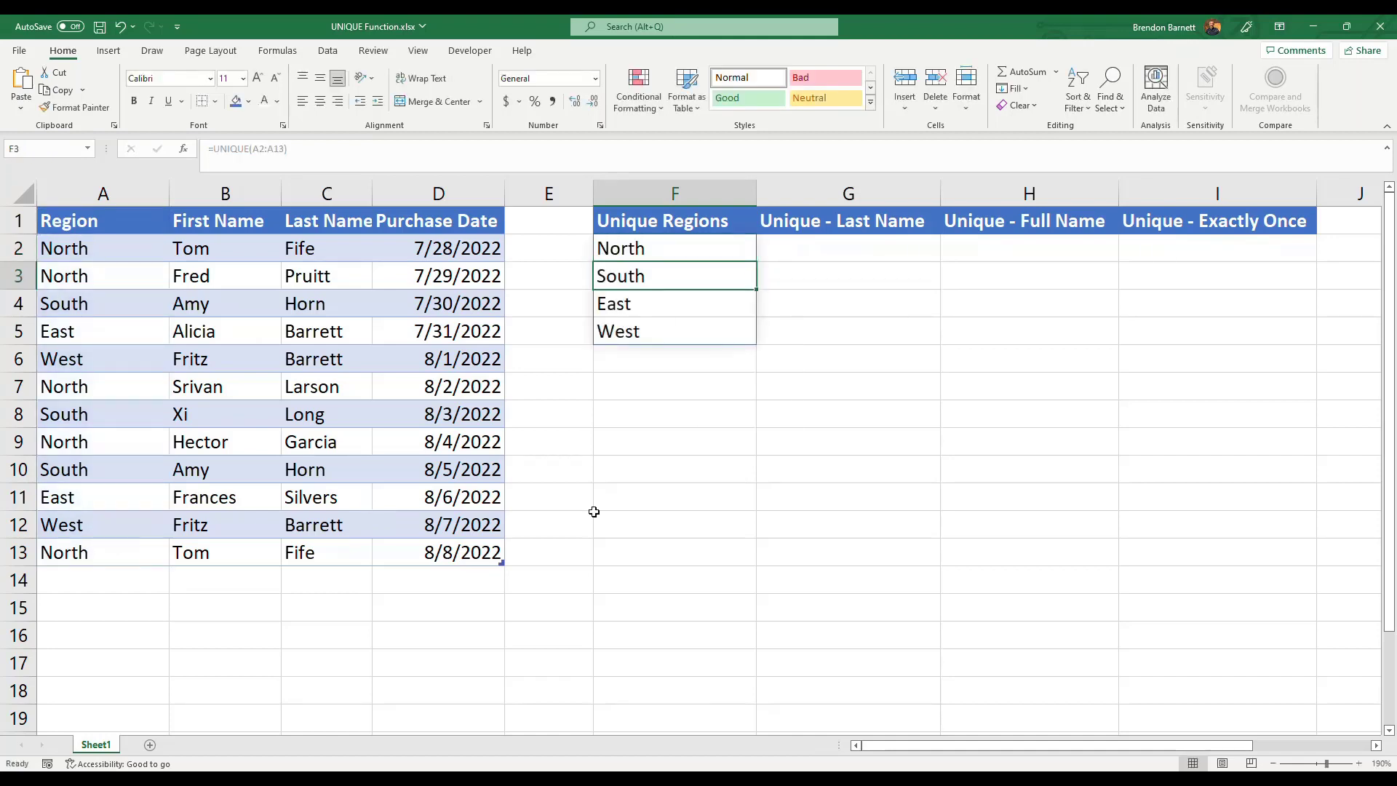
Step: Compare the Region entries in A2:A13 with the distinct list under Unique Regions
left_click(668, 404)
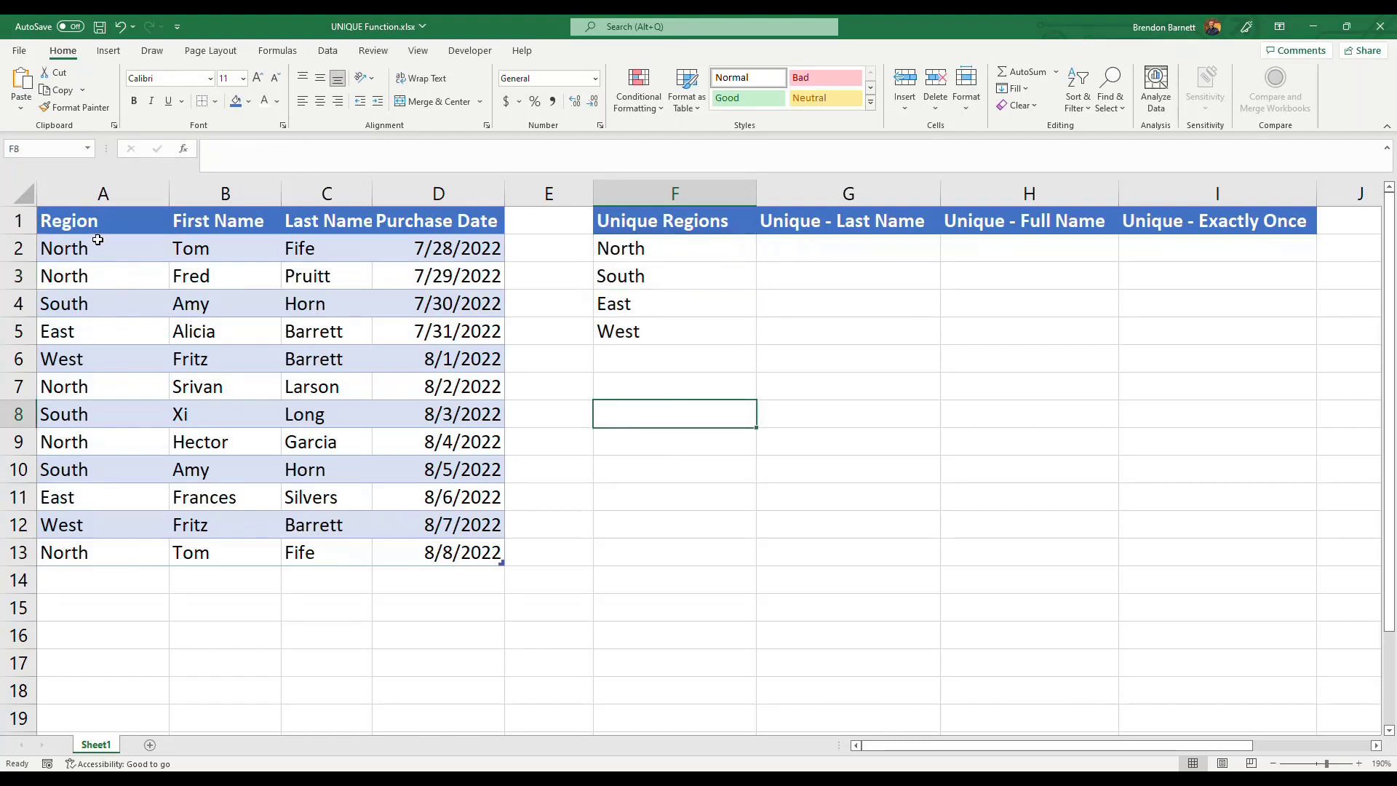
left_click_drag(98, 240, 95, 553)
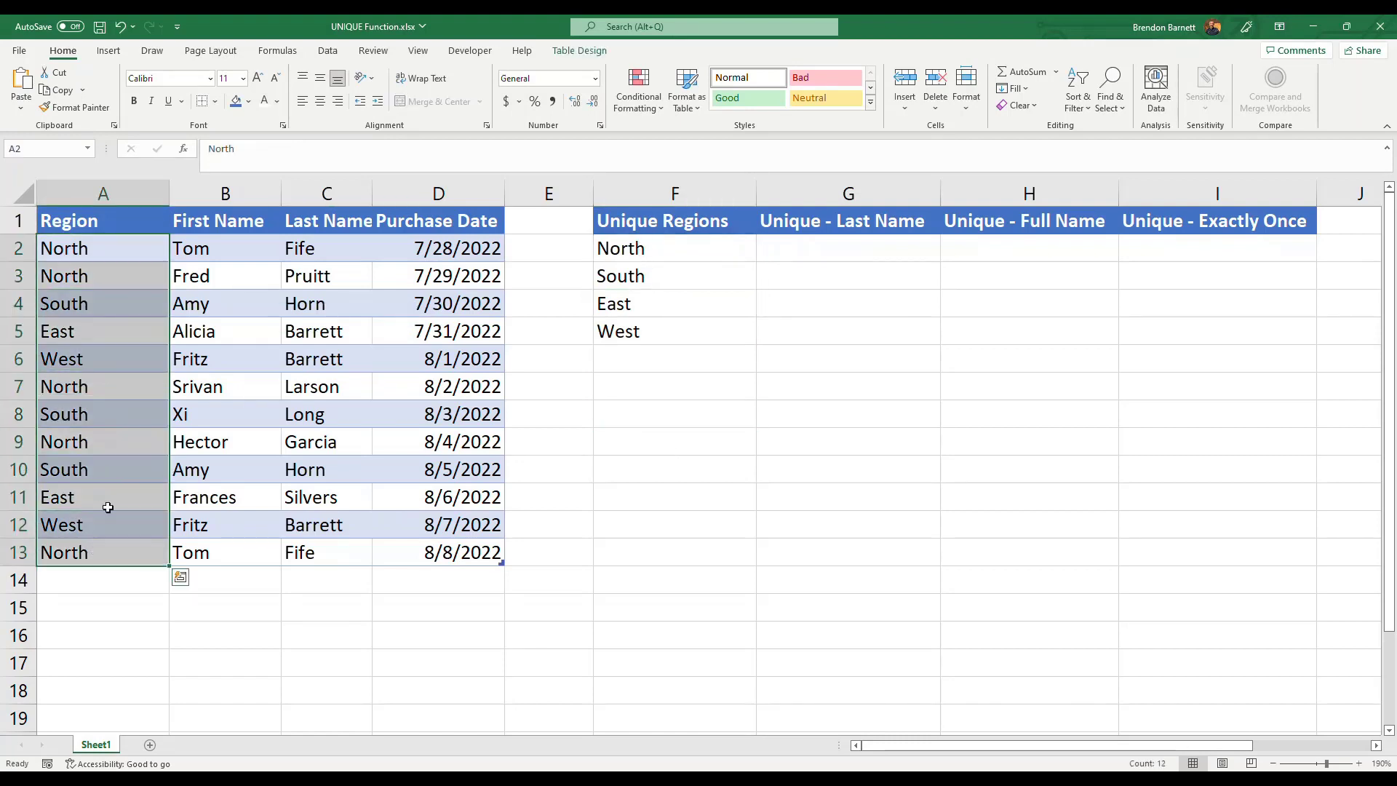
left_click_drag(644, 250, 641, 334)
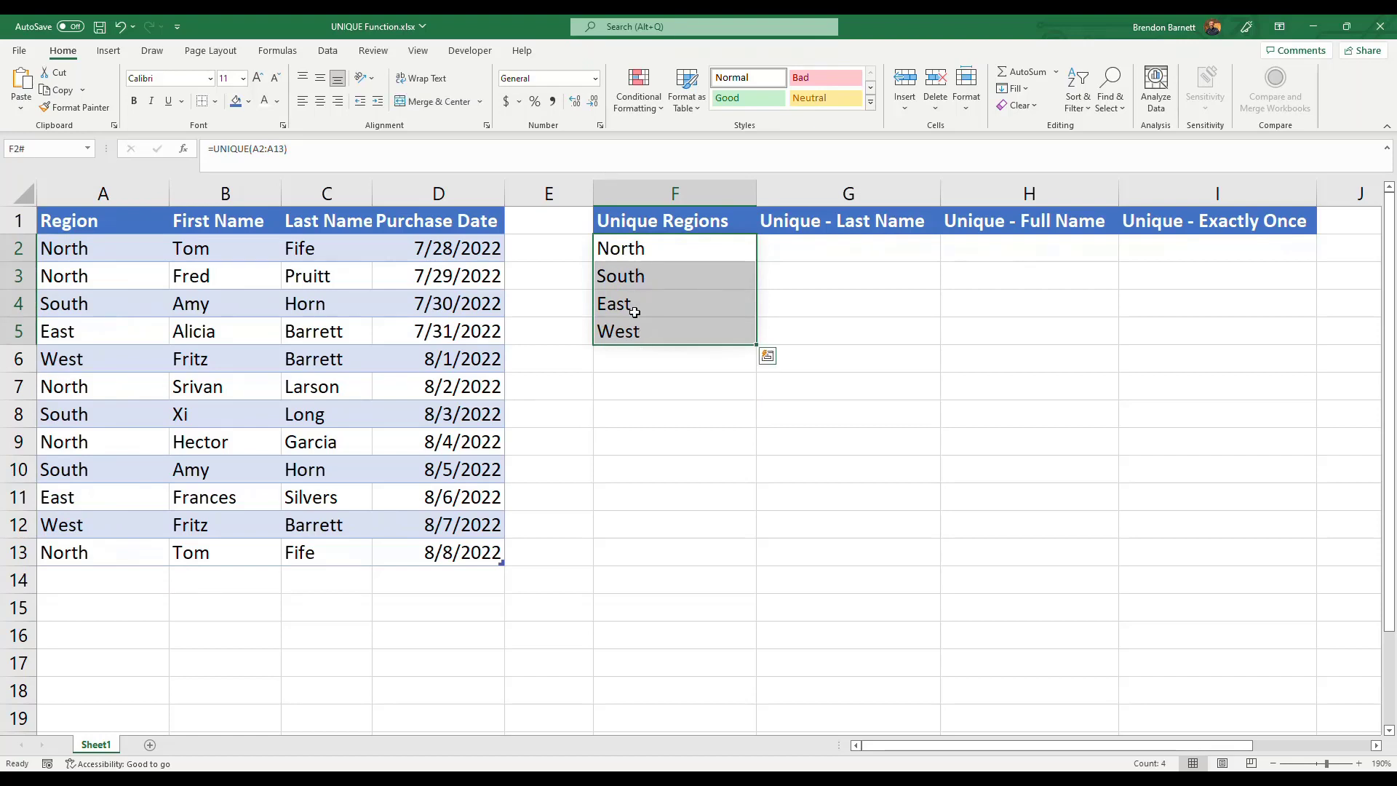
left_click(631, 366)
left_click_drag(61, 256, 72, 544)
left_click(652, 361)
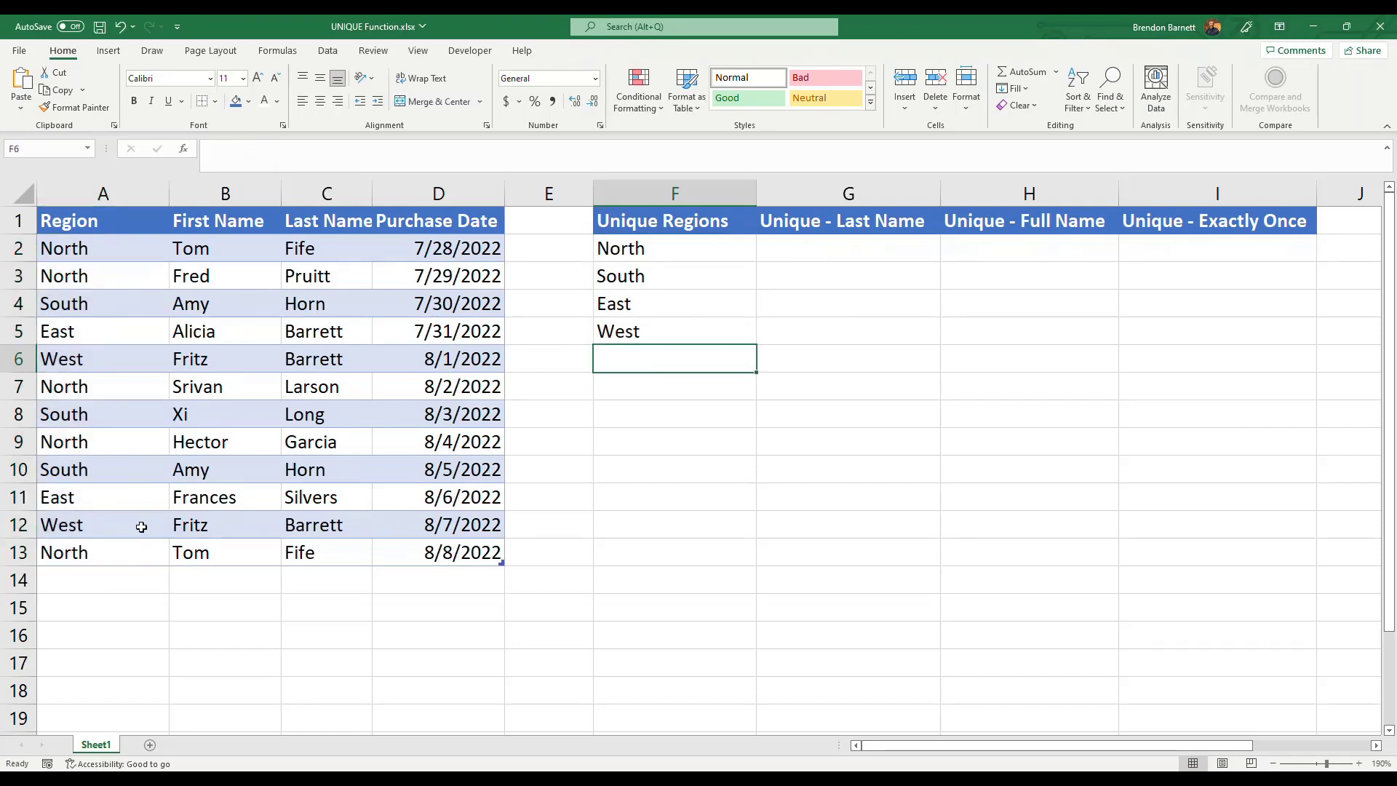
Step: Replace both West entries, in A12 and A6, with North and check the Unique Regions list
left_click(80, 524)
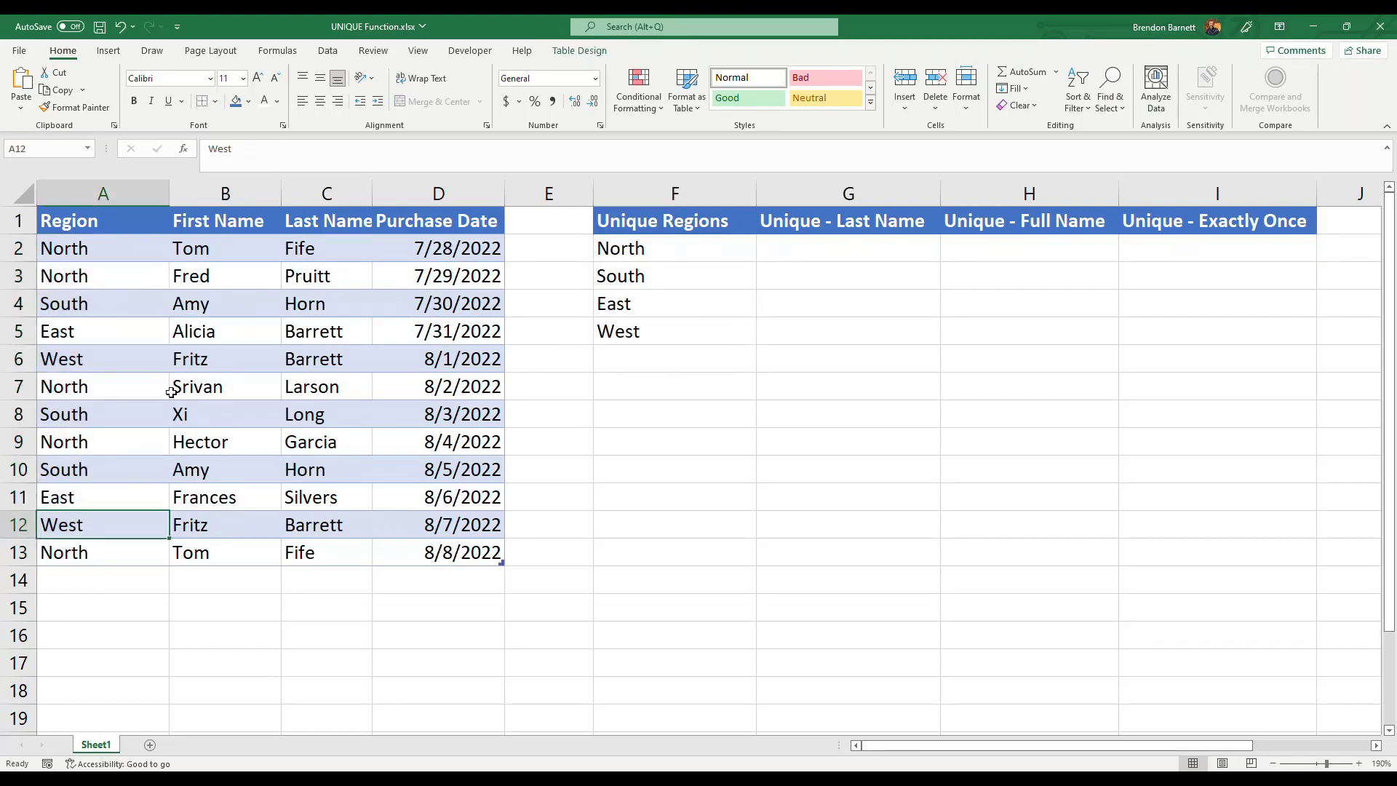
type("North")
key("Return")
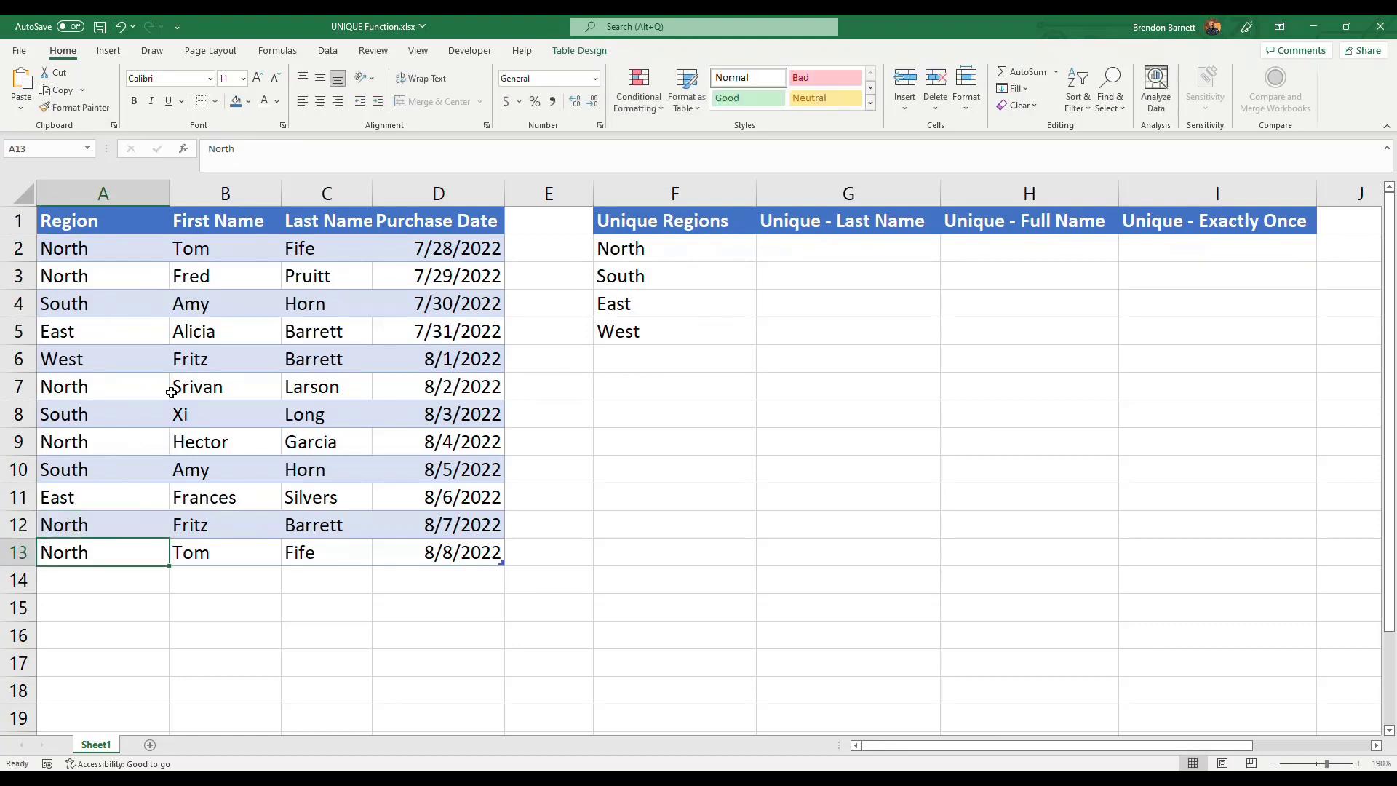
left_click(91, 366)
type("North")
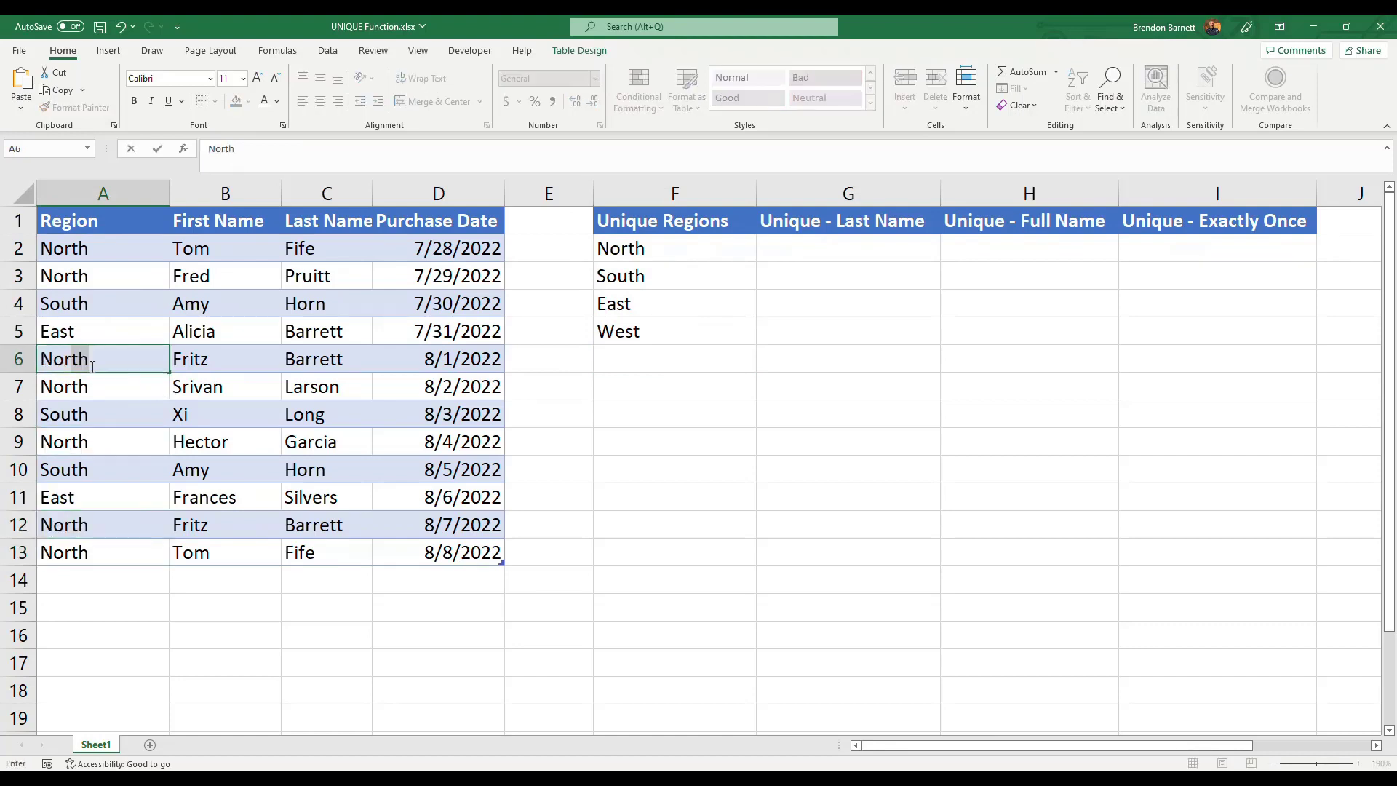
key("Return")
left_click(695, 346)
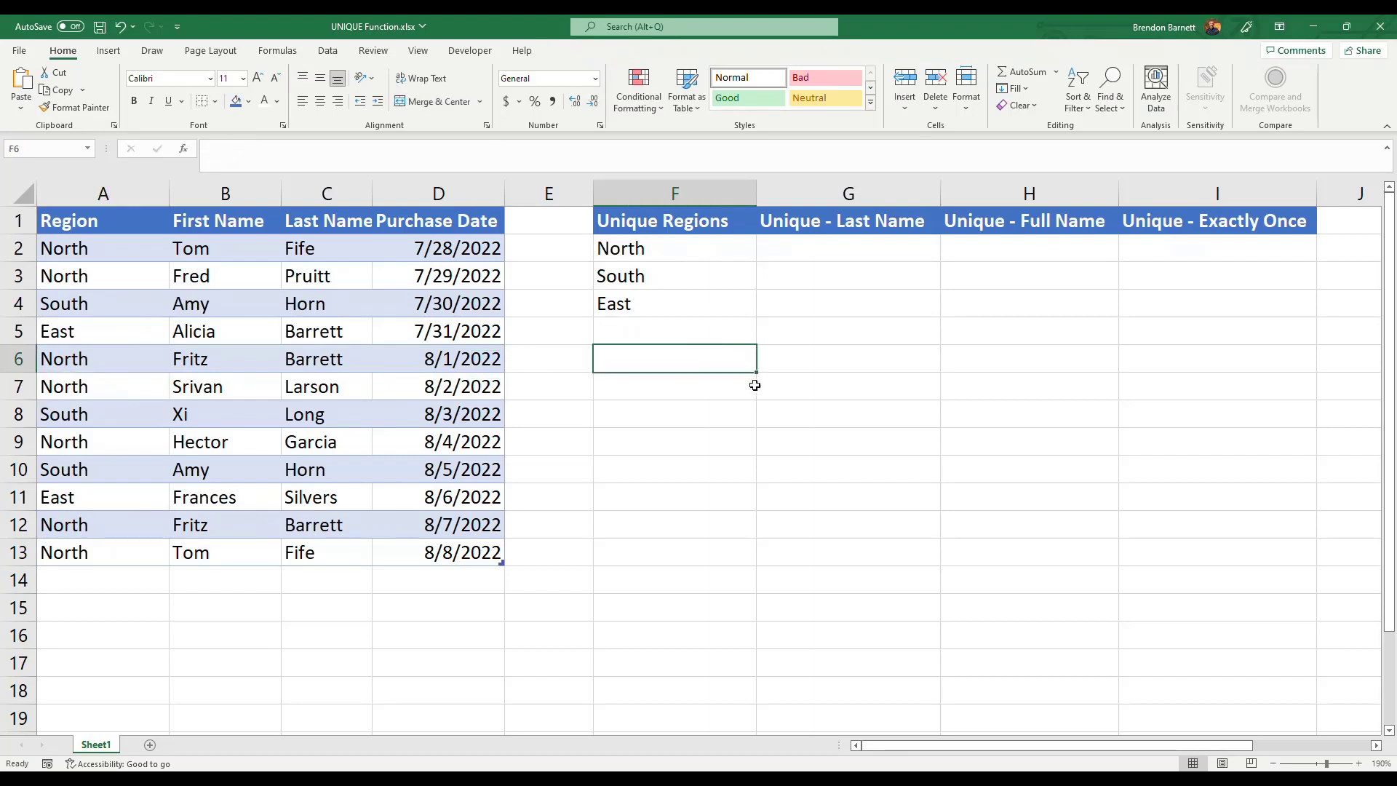
left_click(668, 336)
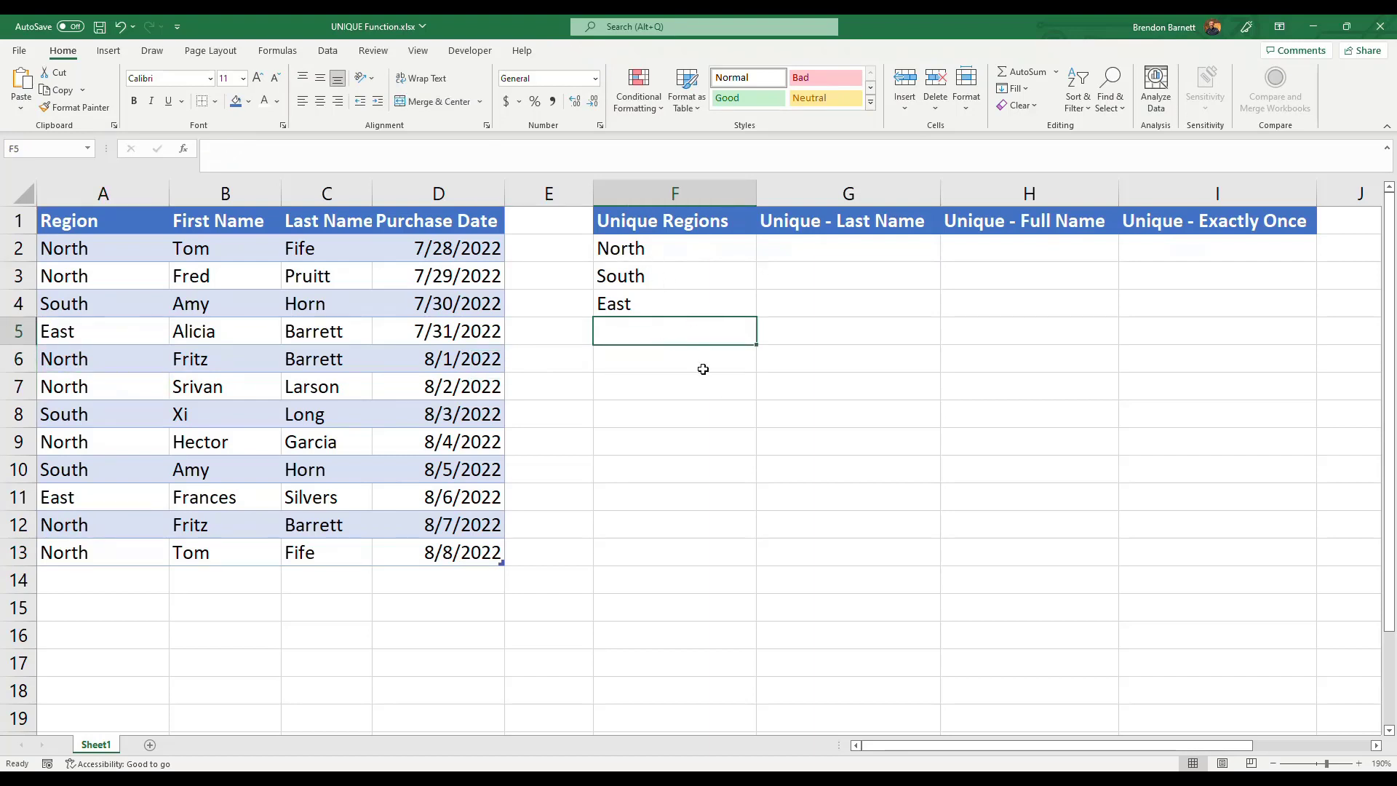
Step: Enter =UNIQUE(C2:C13) in G2 to list the distinct last names
left_click(824, 254)
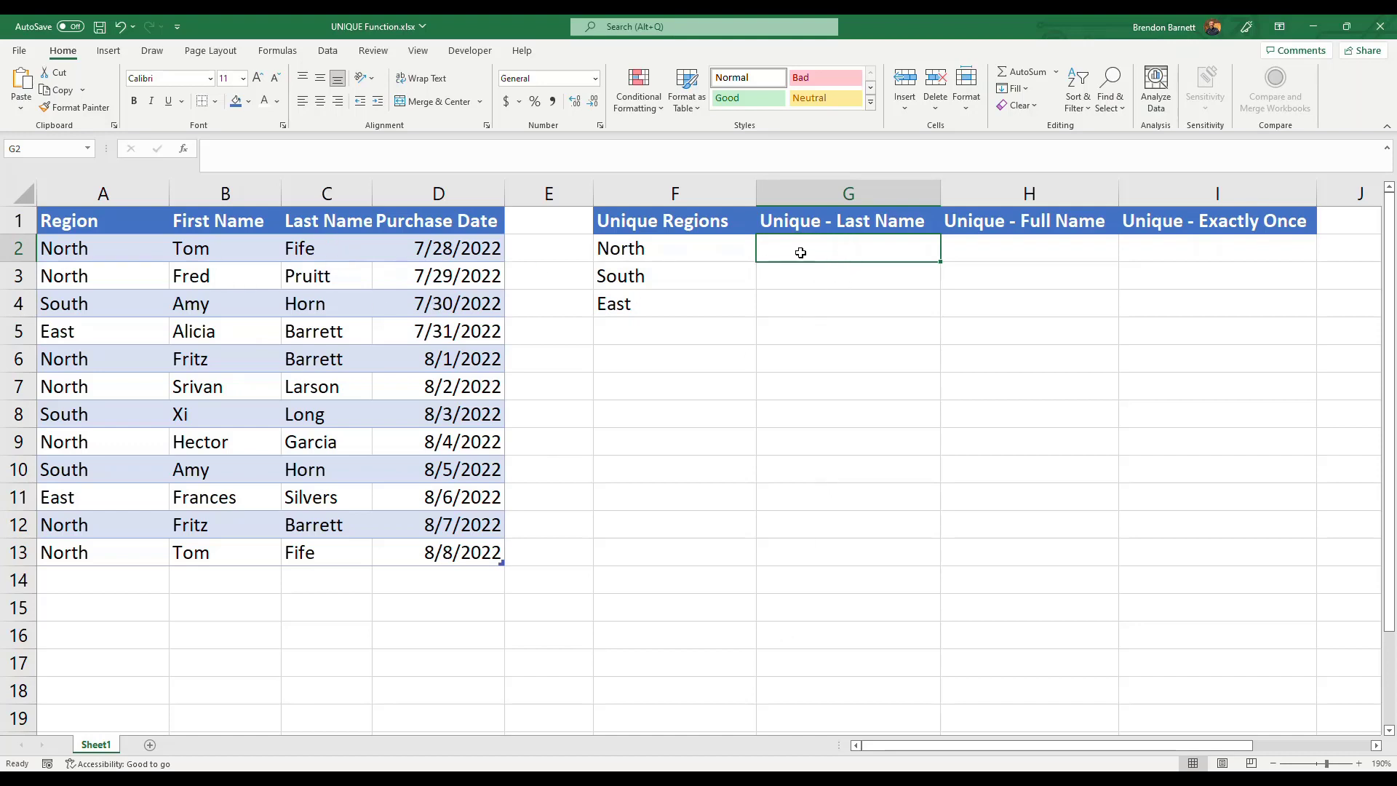
type("=u")
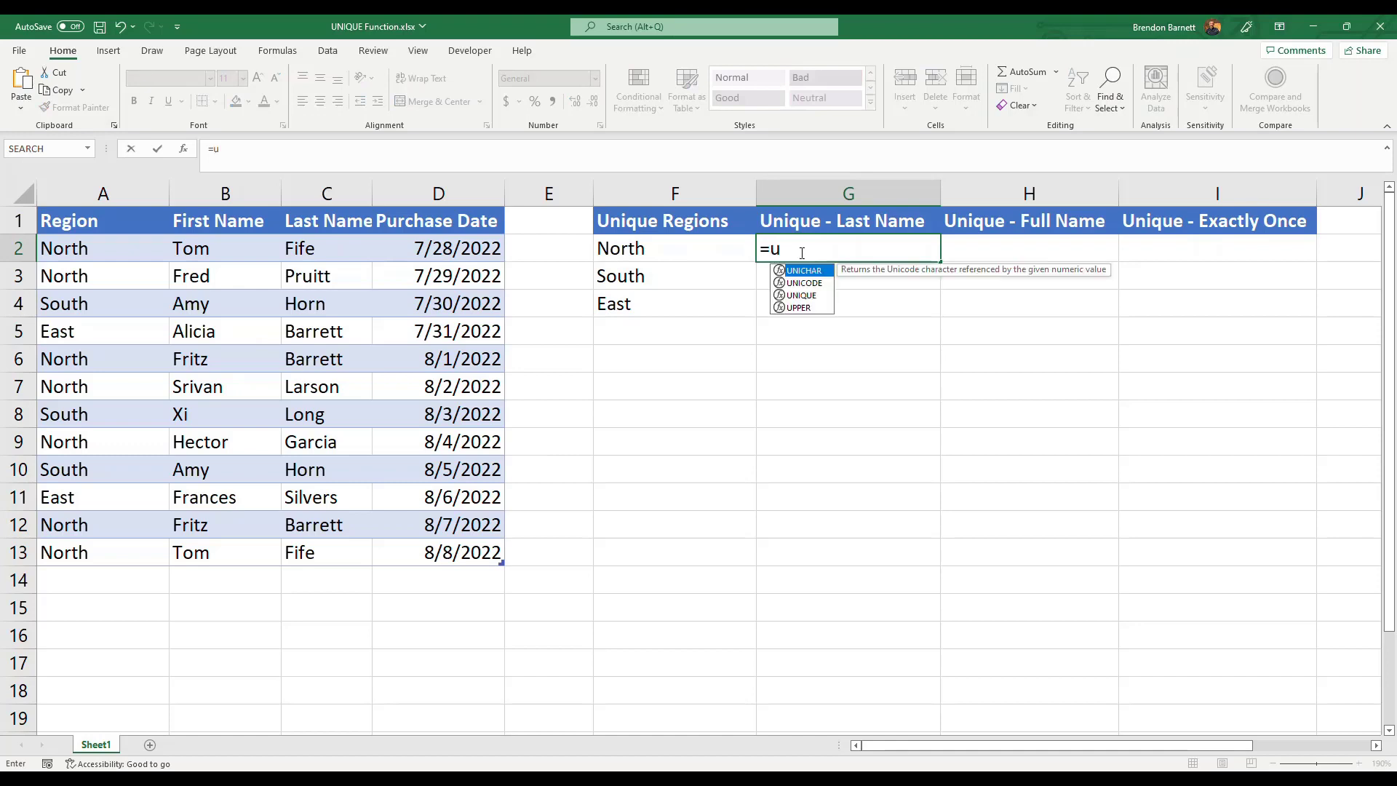
type("nique(")
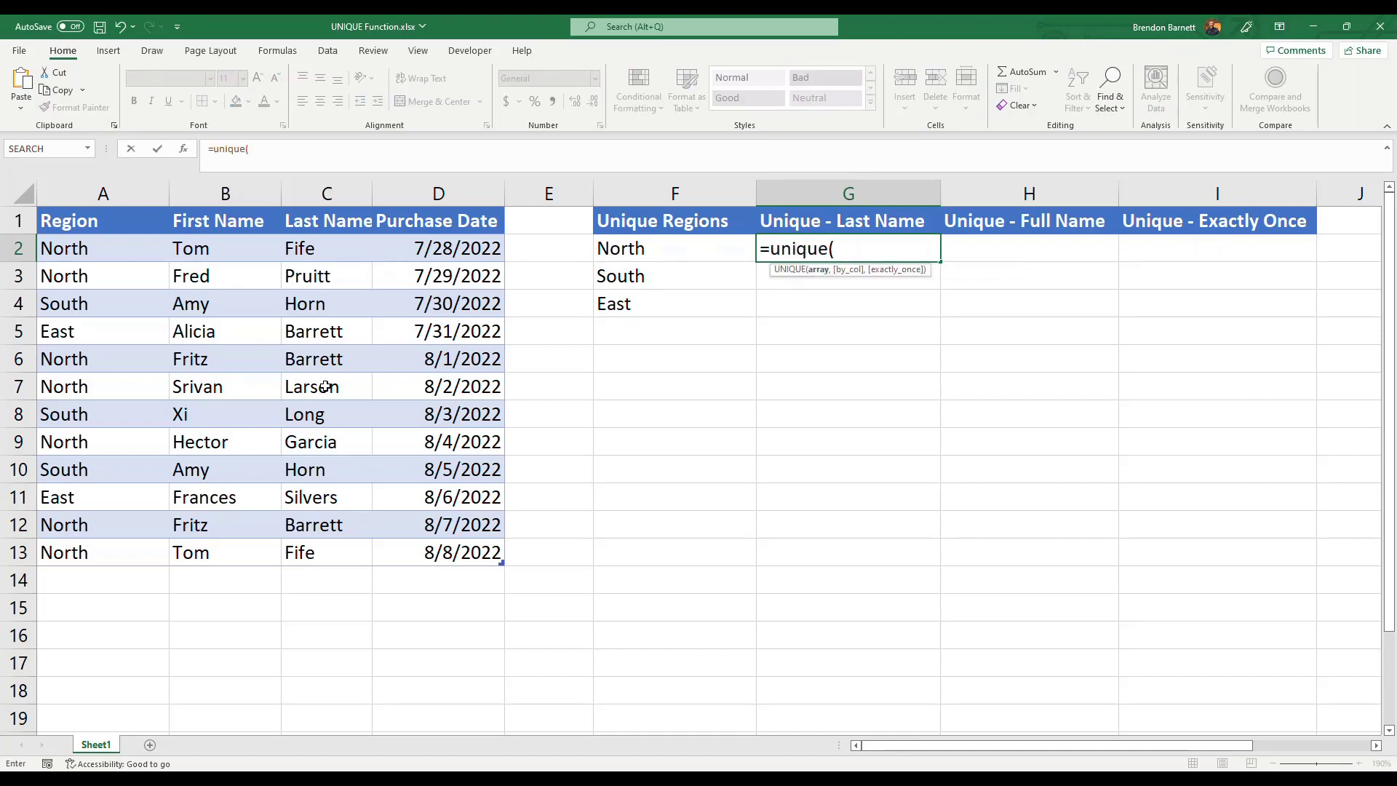
type("C")
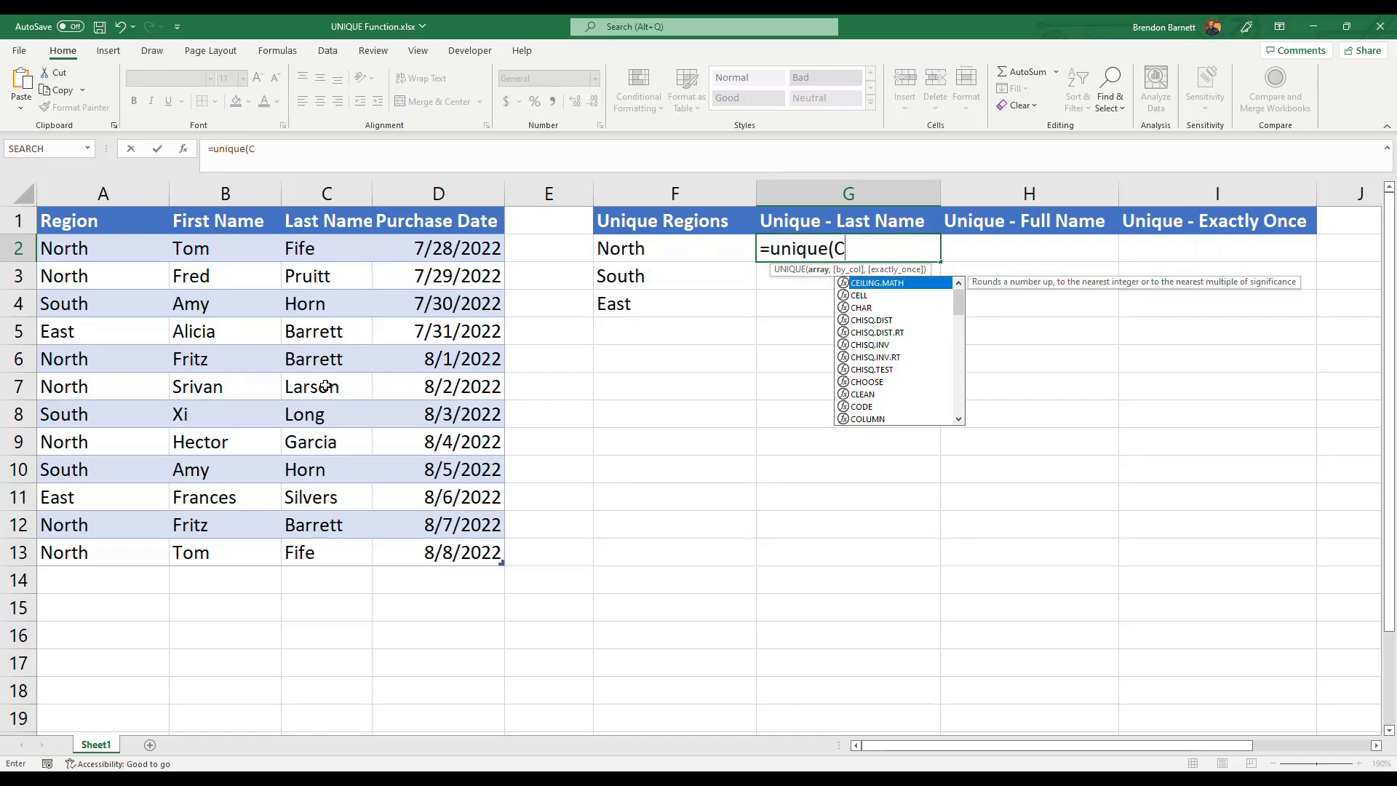
type("2:C")
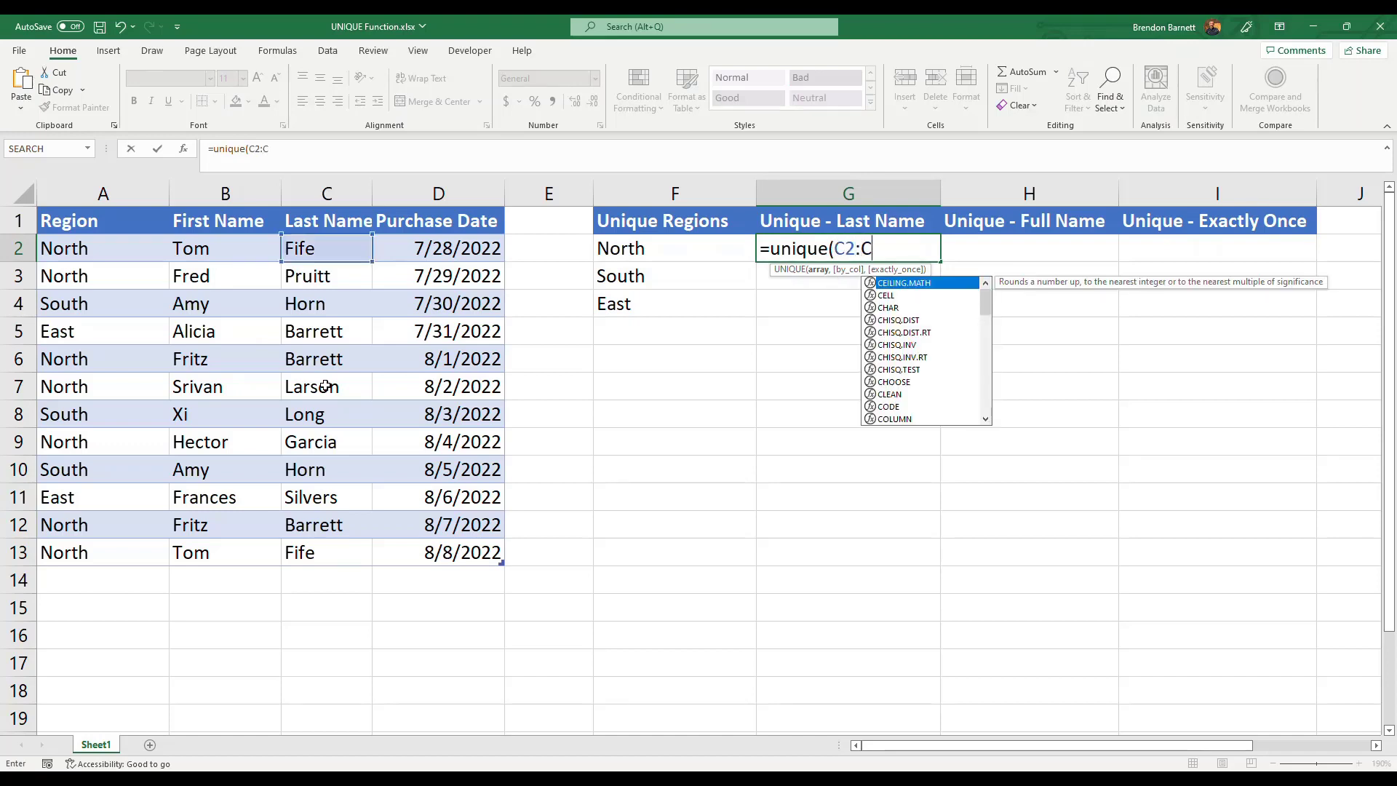
type("13)")
key("Return")
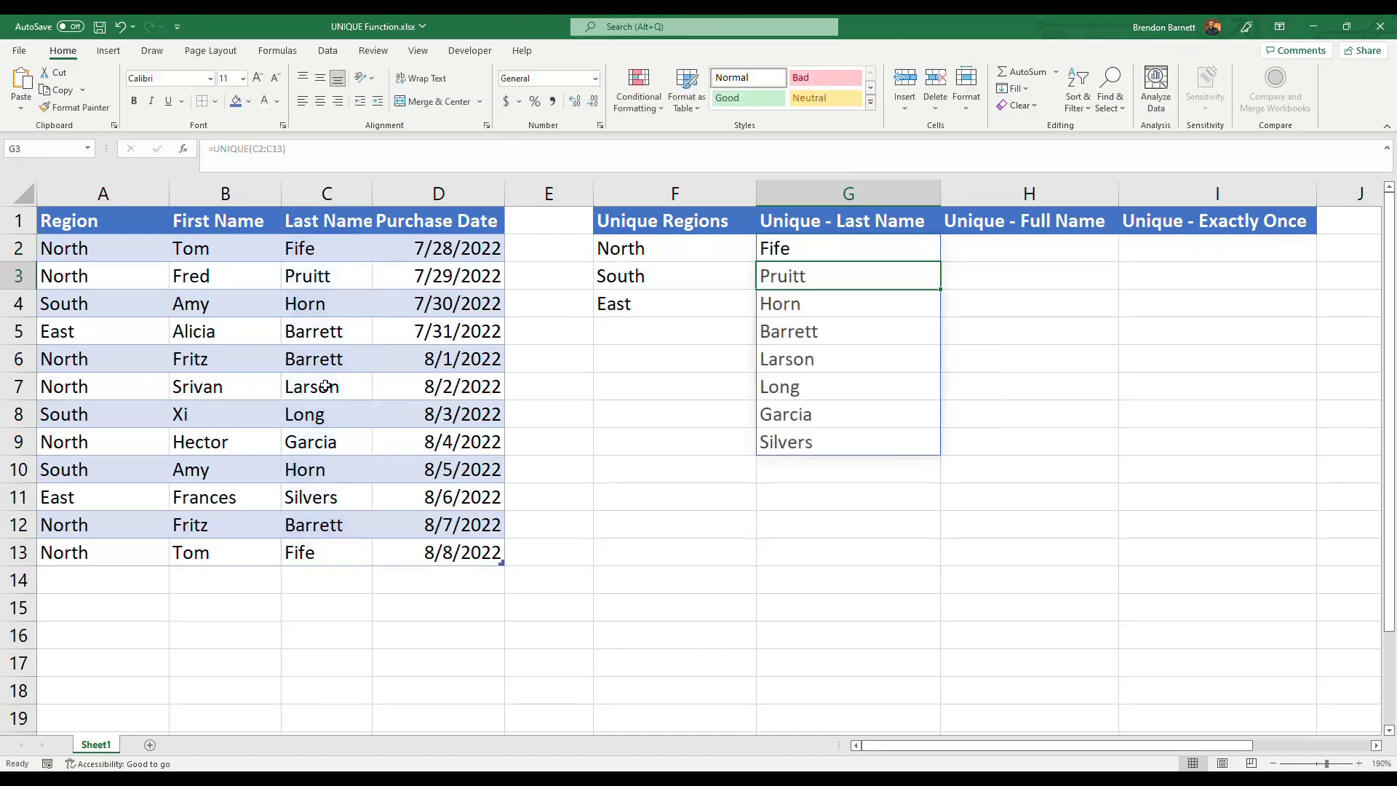
Step: Examine the spilled results in columns F and G, comparing the unique regions with the unique last names
left_click_drag(784, 251, 777, 442)
left_click(656, 254)
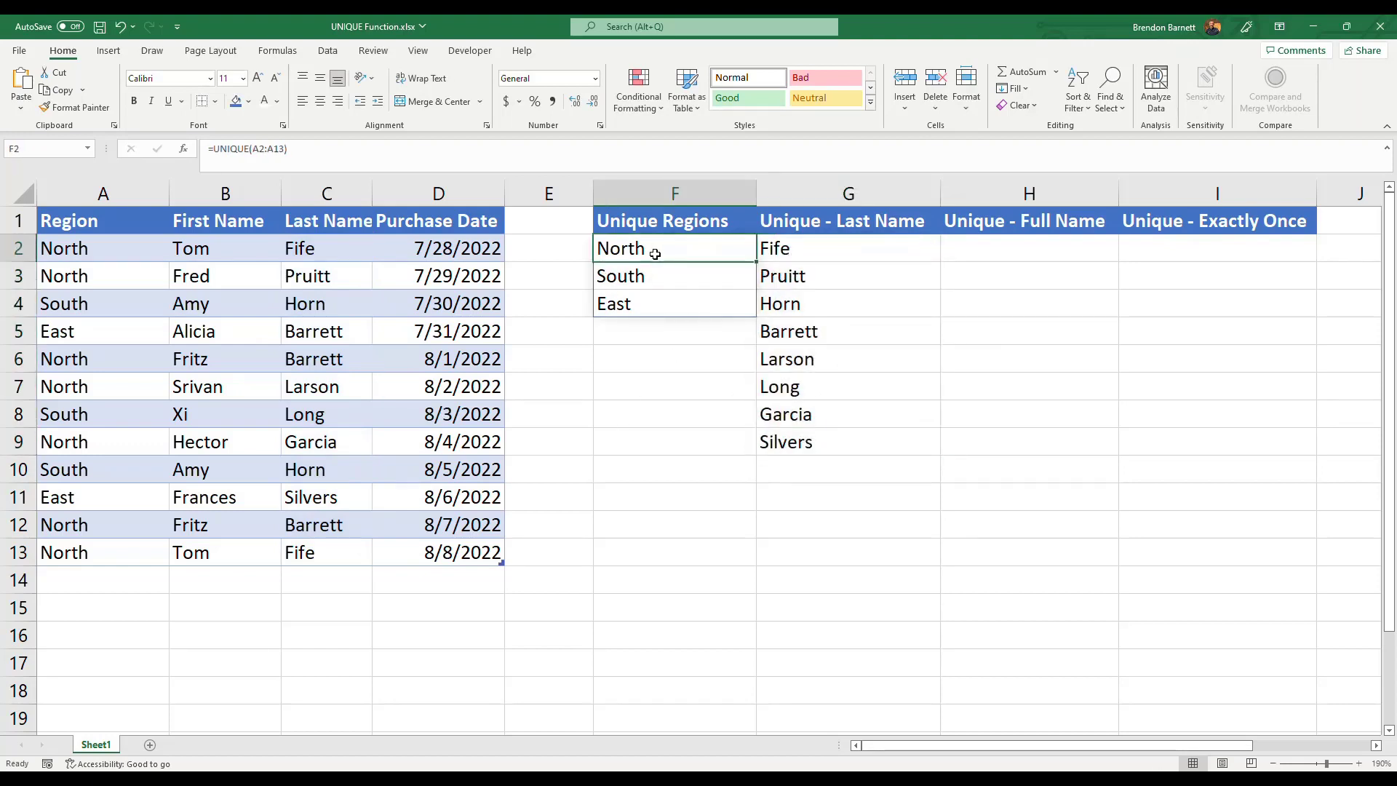
left_click_drag(819, 256, 825, 436)
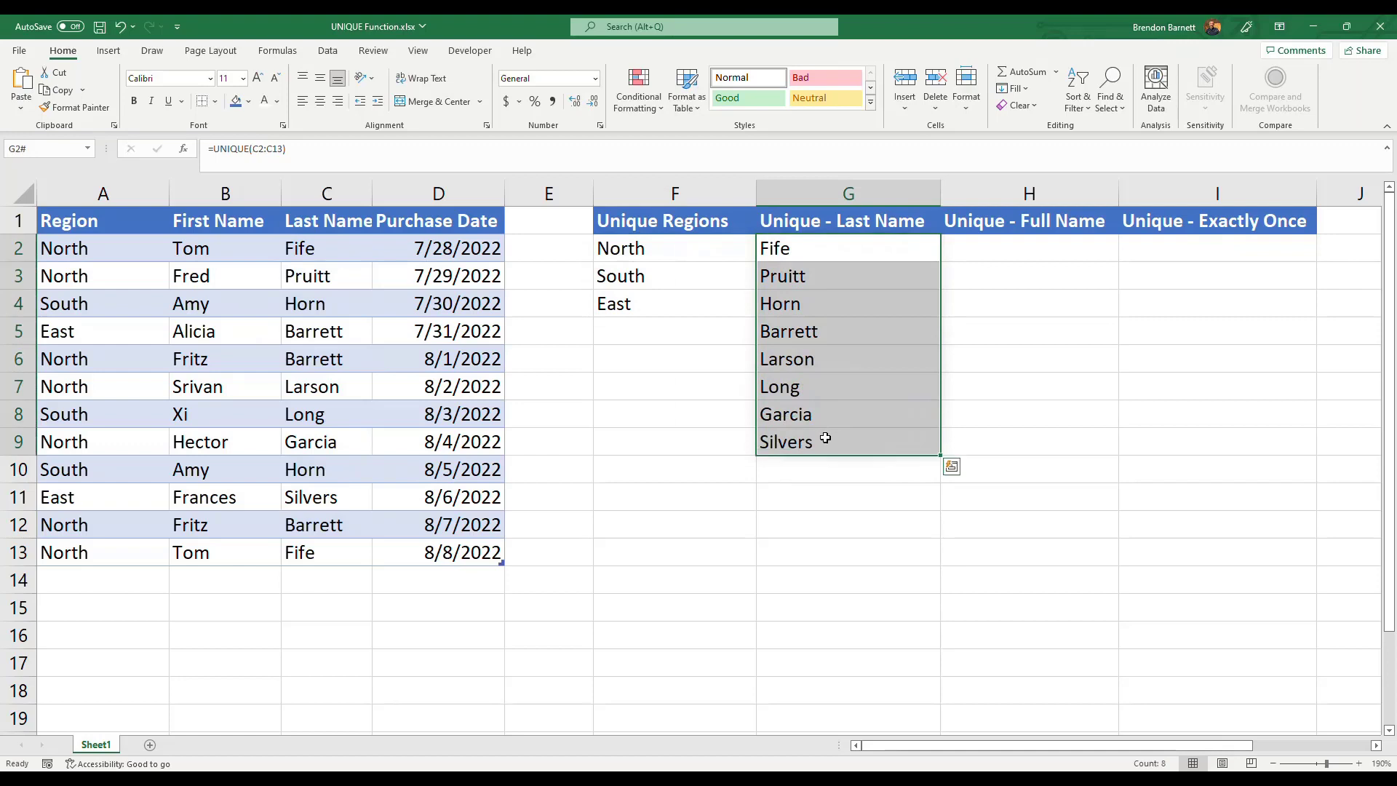
left_click(653, 248)
left_click_drag(653, 248, 655, 306)
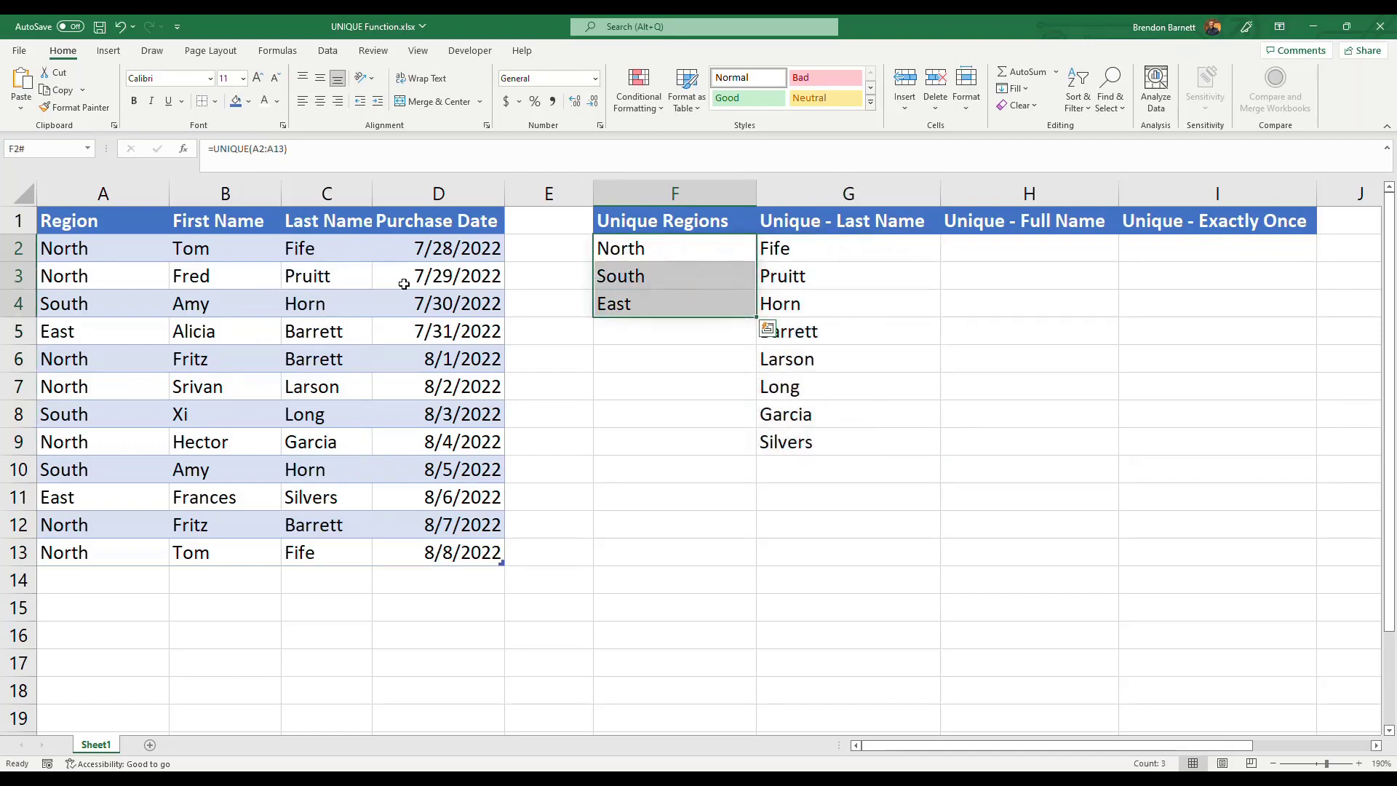
left_click(327, 266)
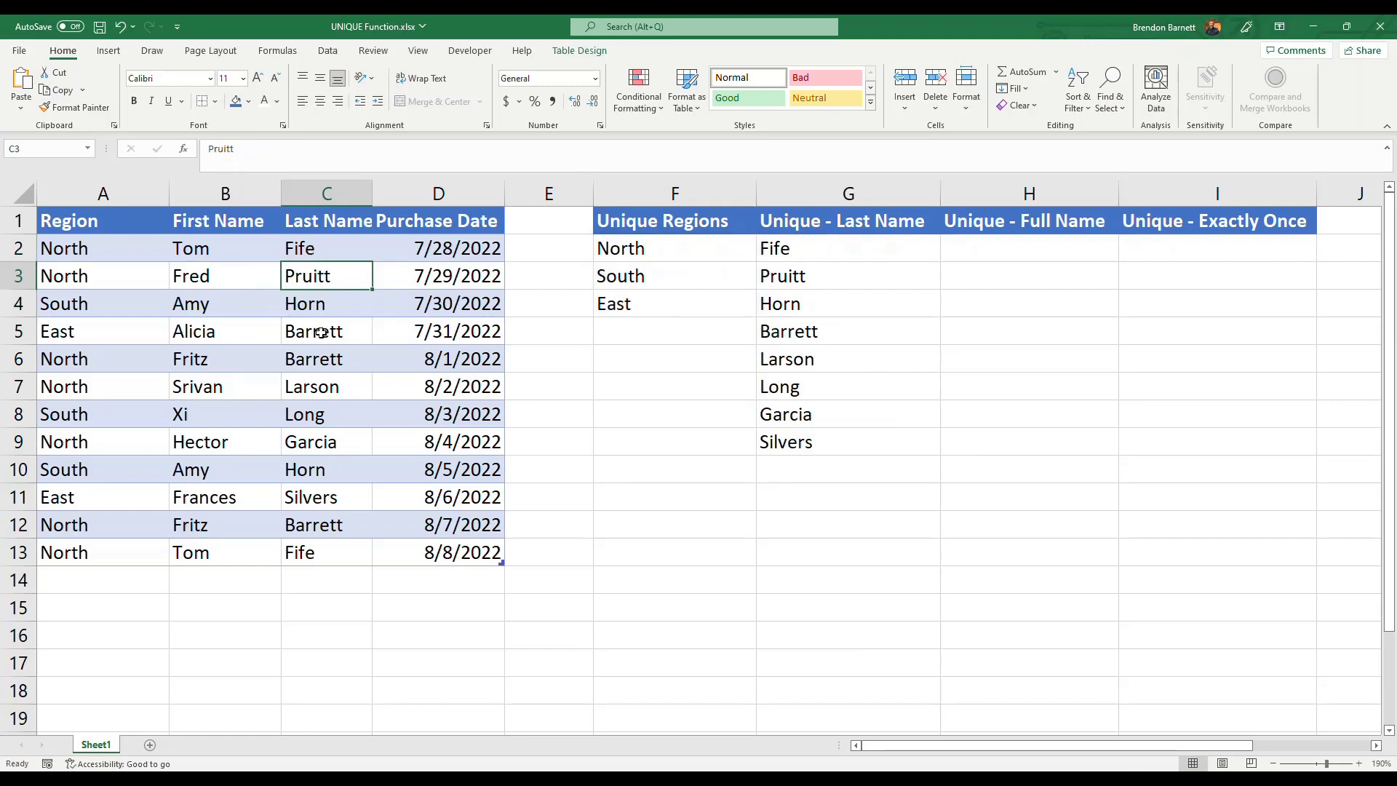
left_click_drag(800, 251, 786, 445)
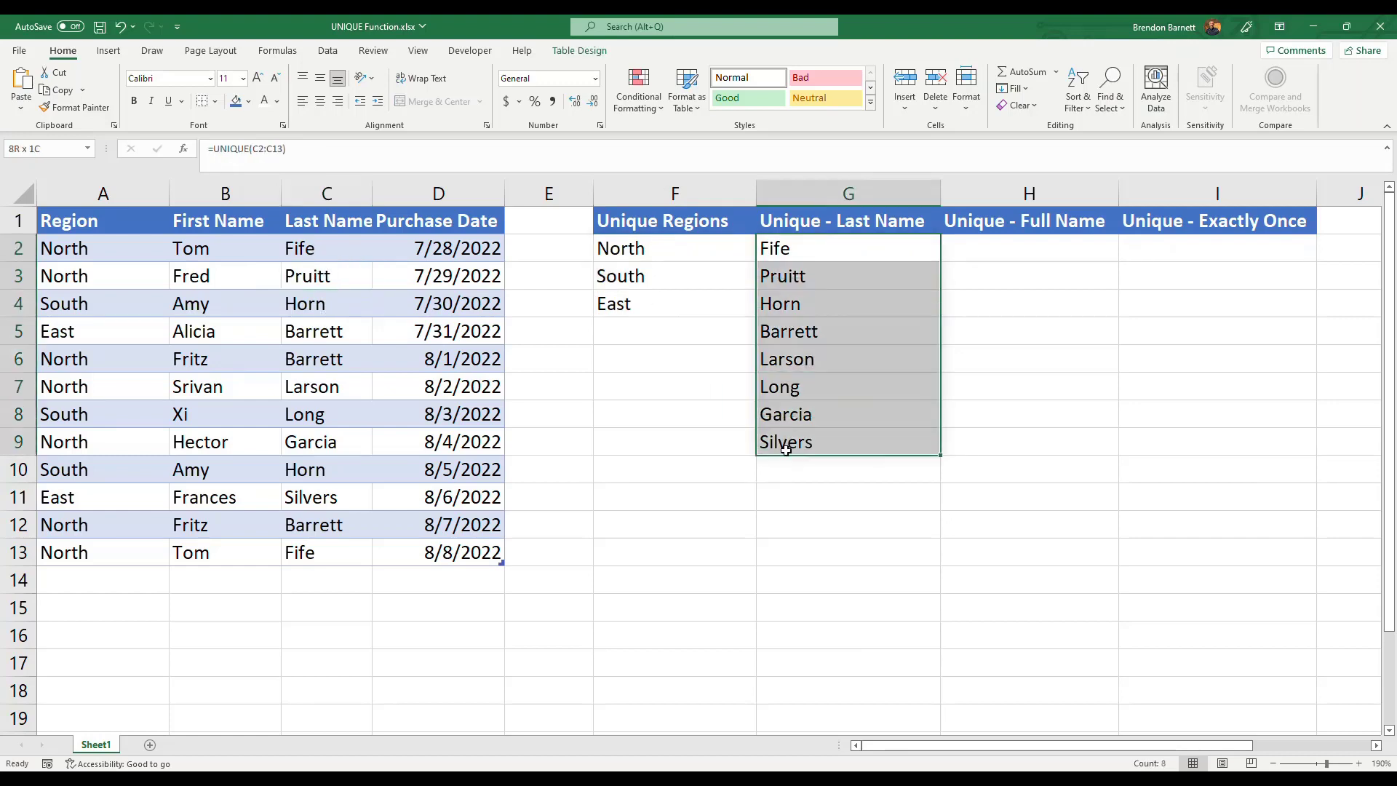
left_click(671, 193)
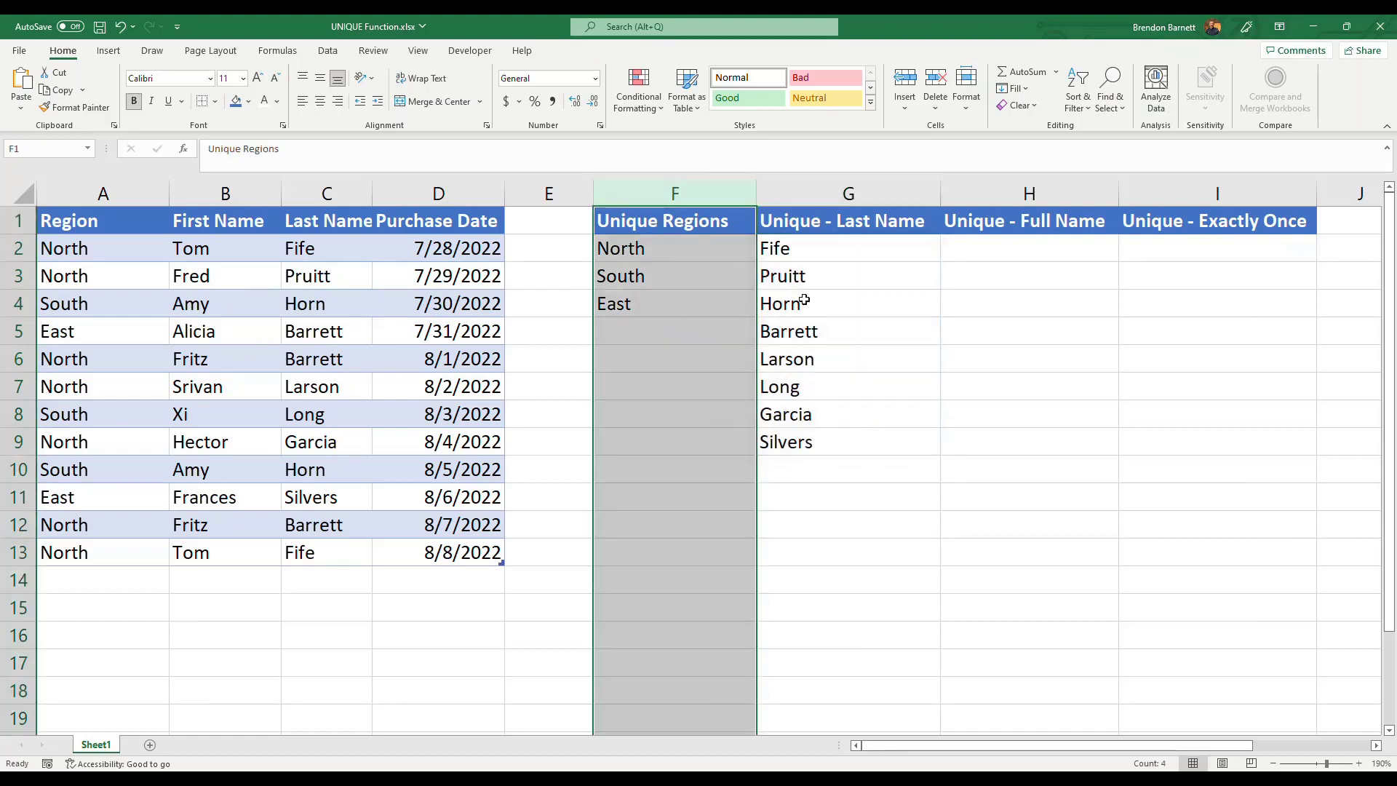
left_click_drag(805, 247, 793, 442)
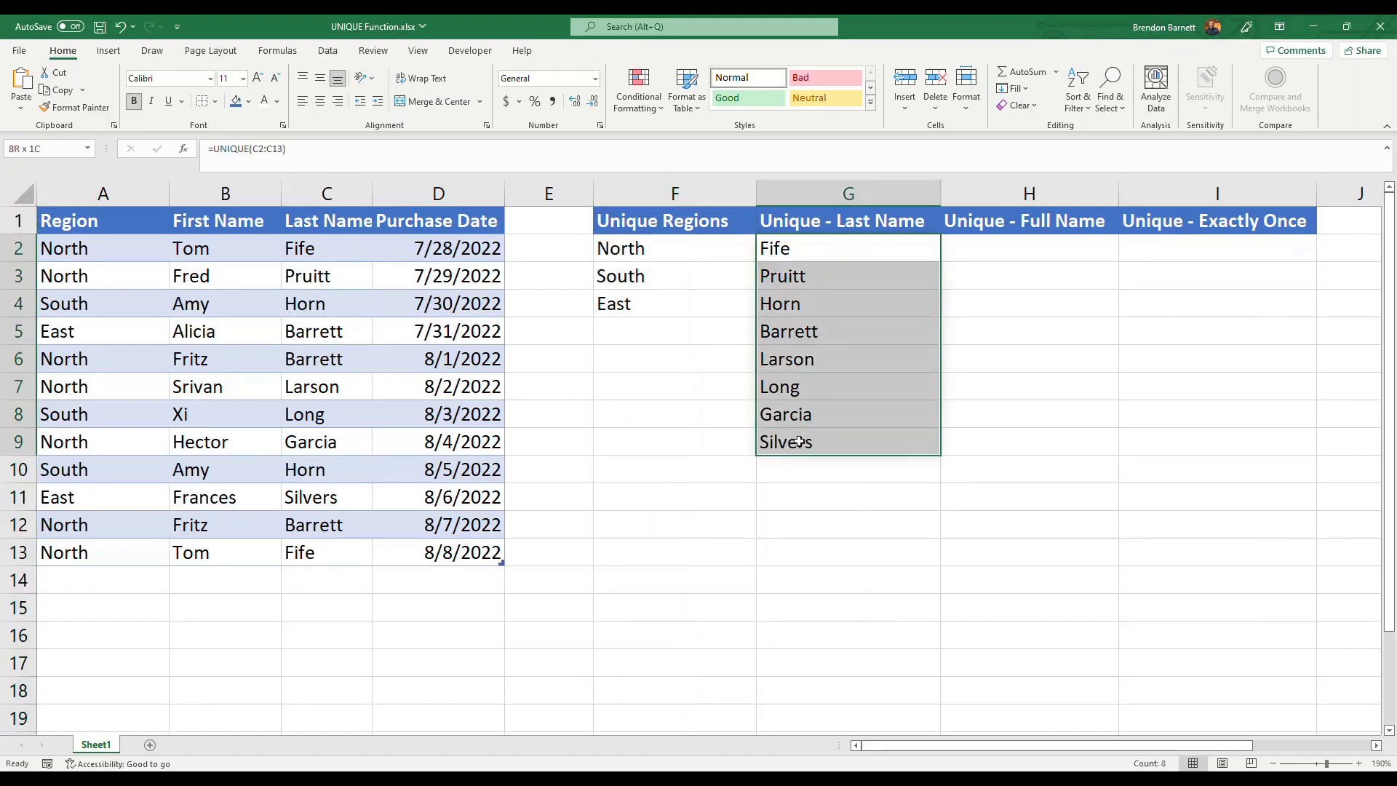
left_click(698, 305)
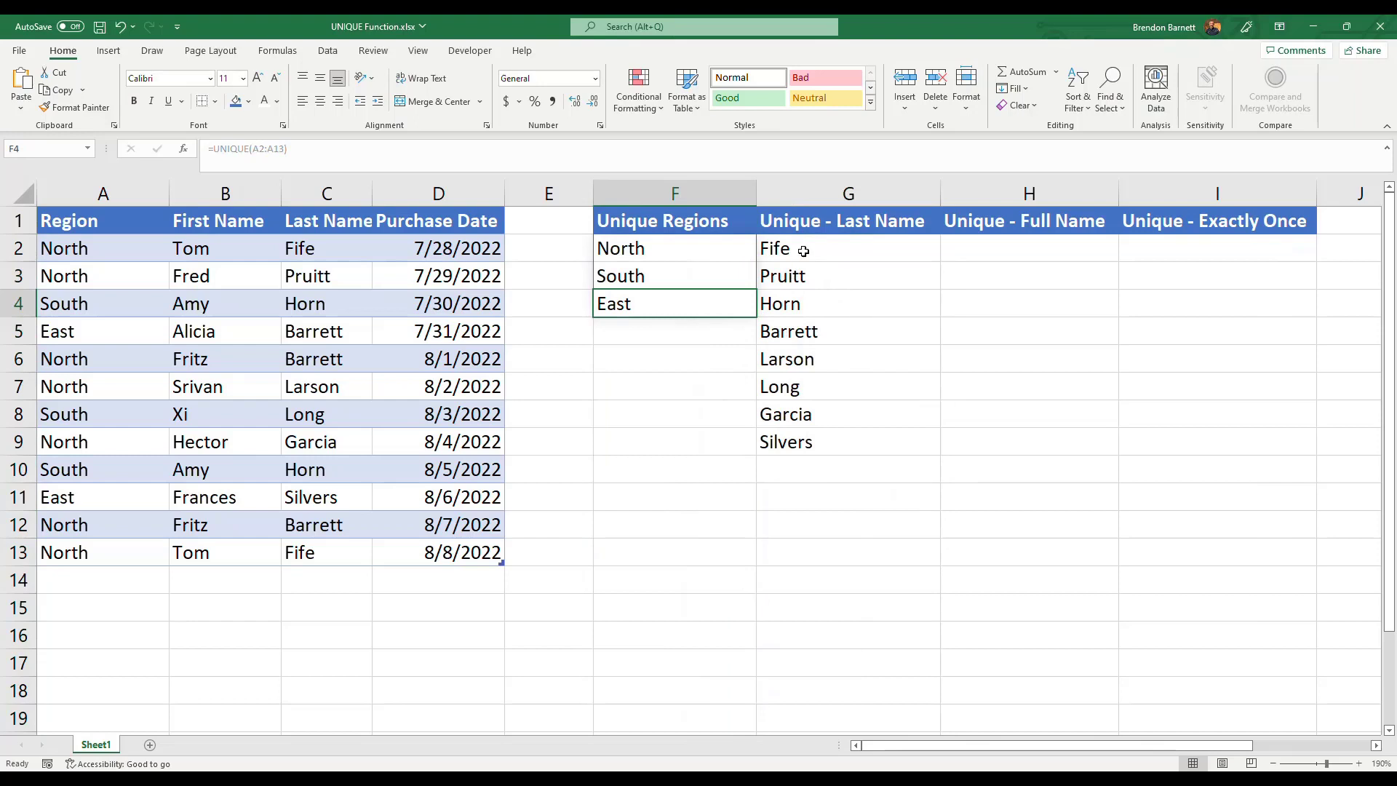
left_click(806, 335)
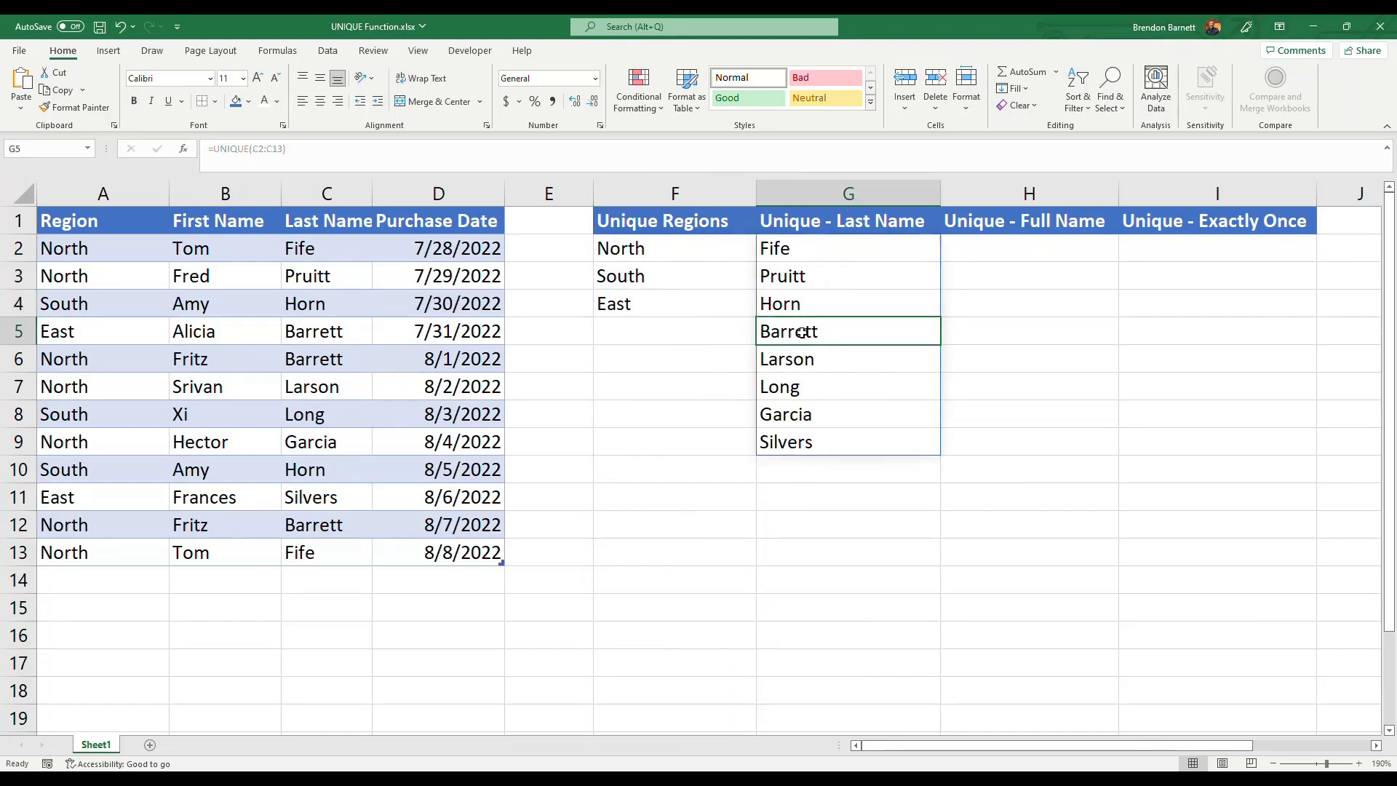
Step: Examine the first and last names in rows 4 to 6 for people who share a last name
left_click_drag(318, 332, 325, 369)
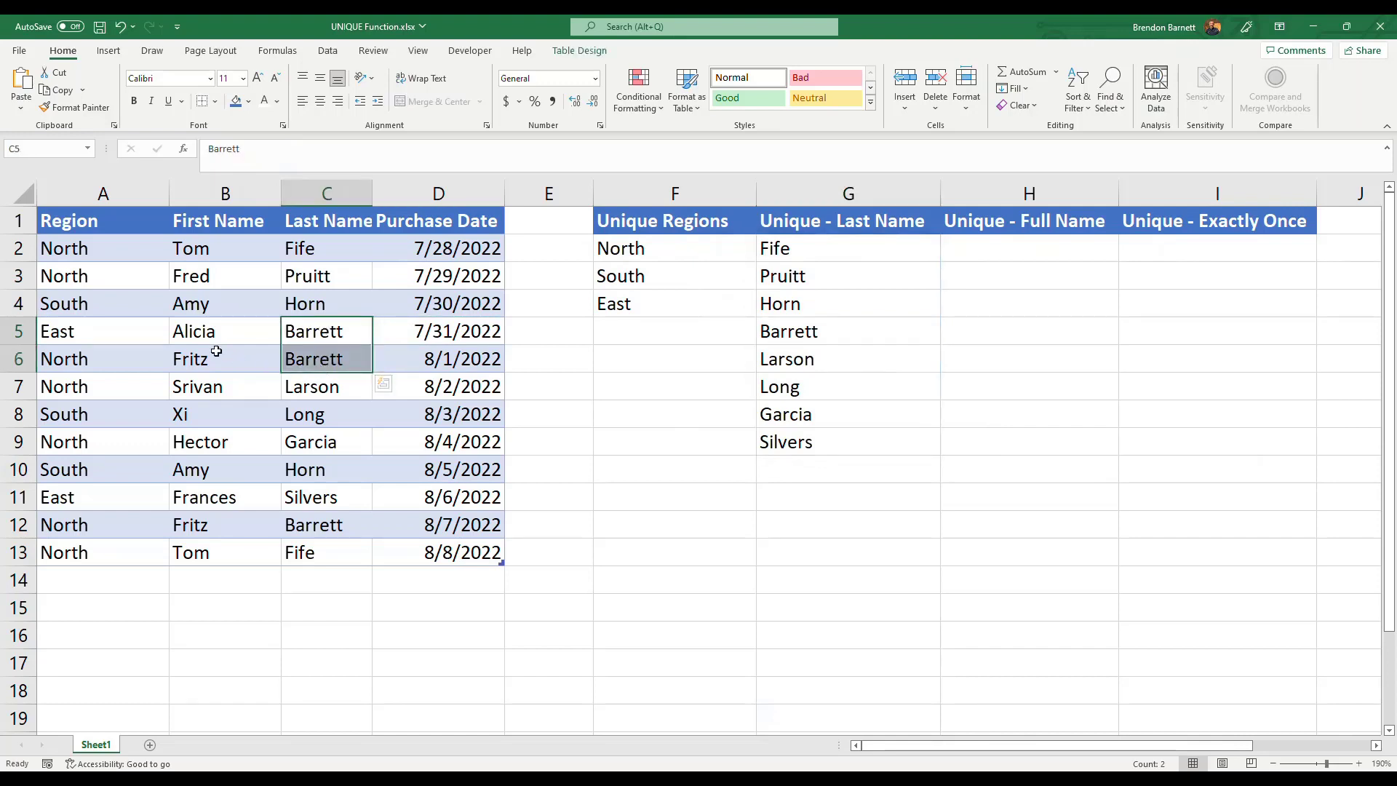
left_click_drag(196, 331, 207, 360)
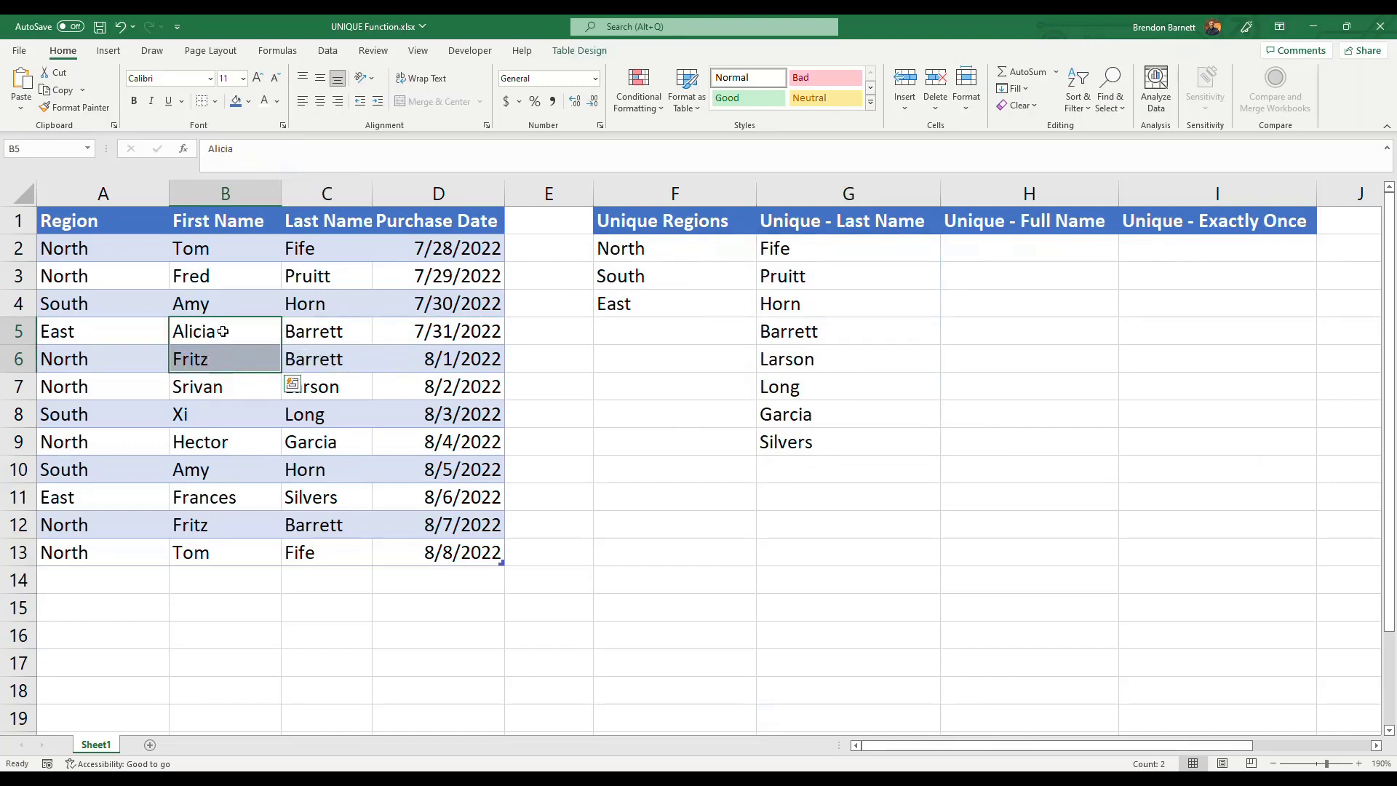
left_click_drag(325, 322, 322, 355)
left_click_drag(240, 325, 306, 356)
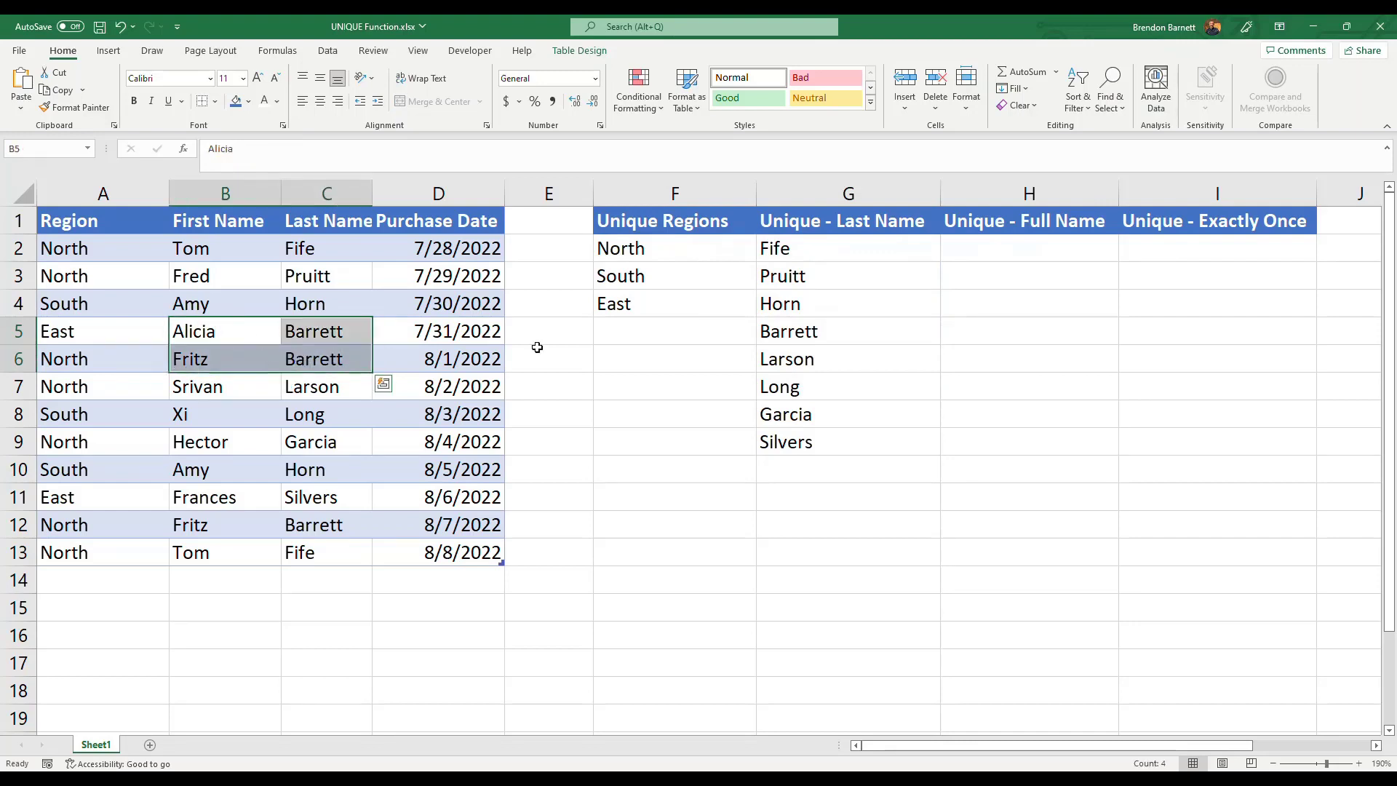
left_click(996, 249)
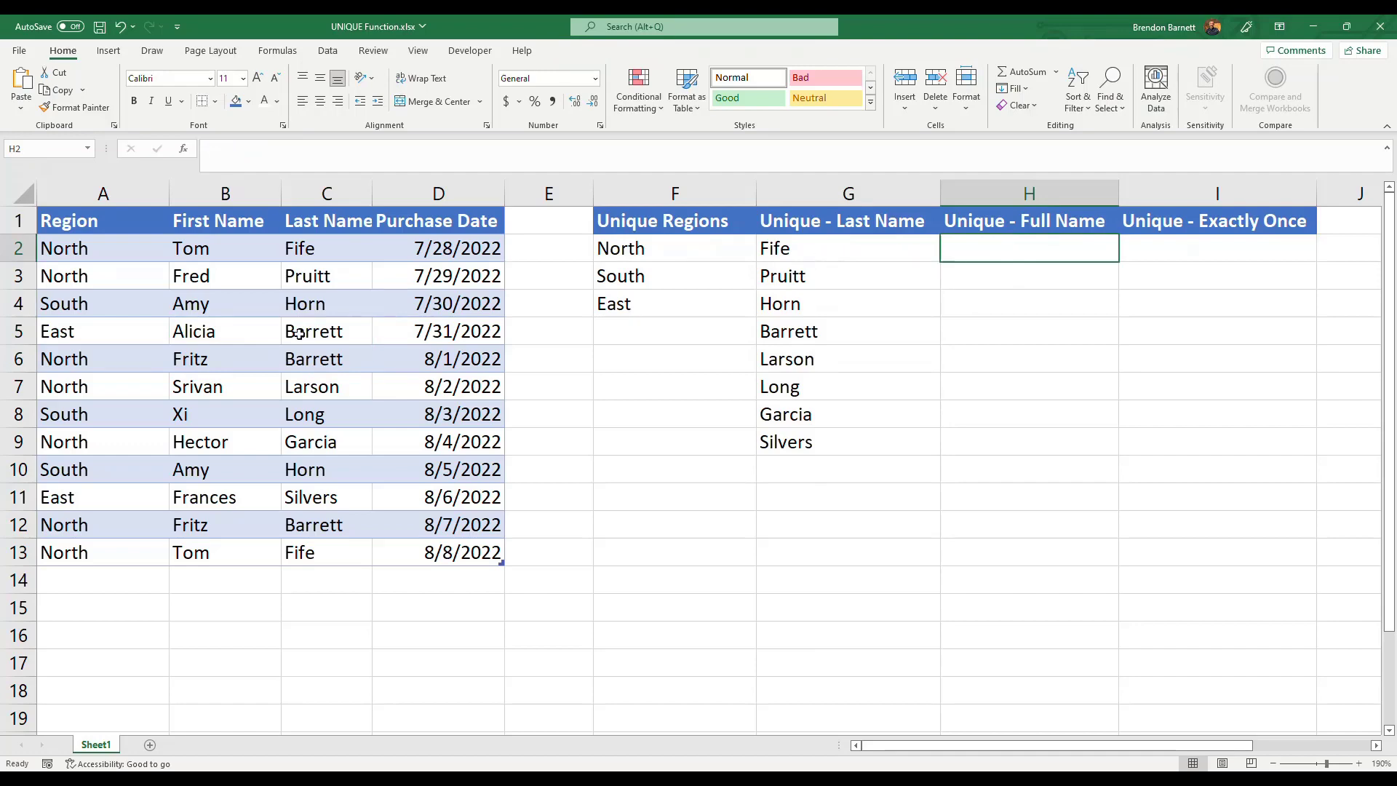
left_click_drag(185, 306, 305, 306)
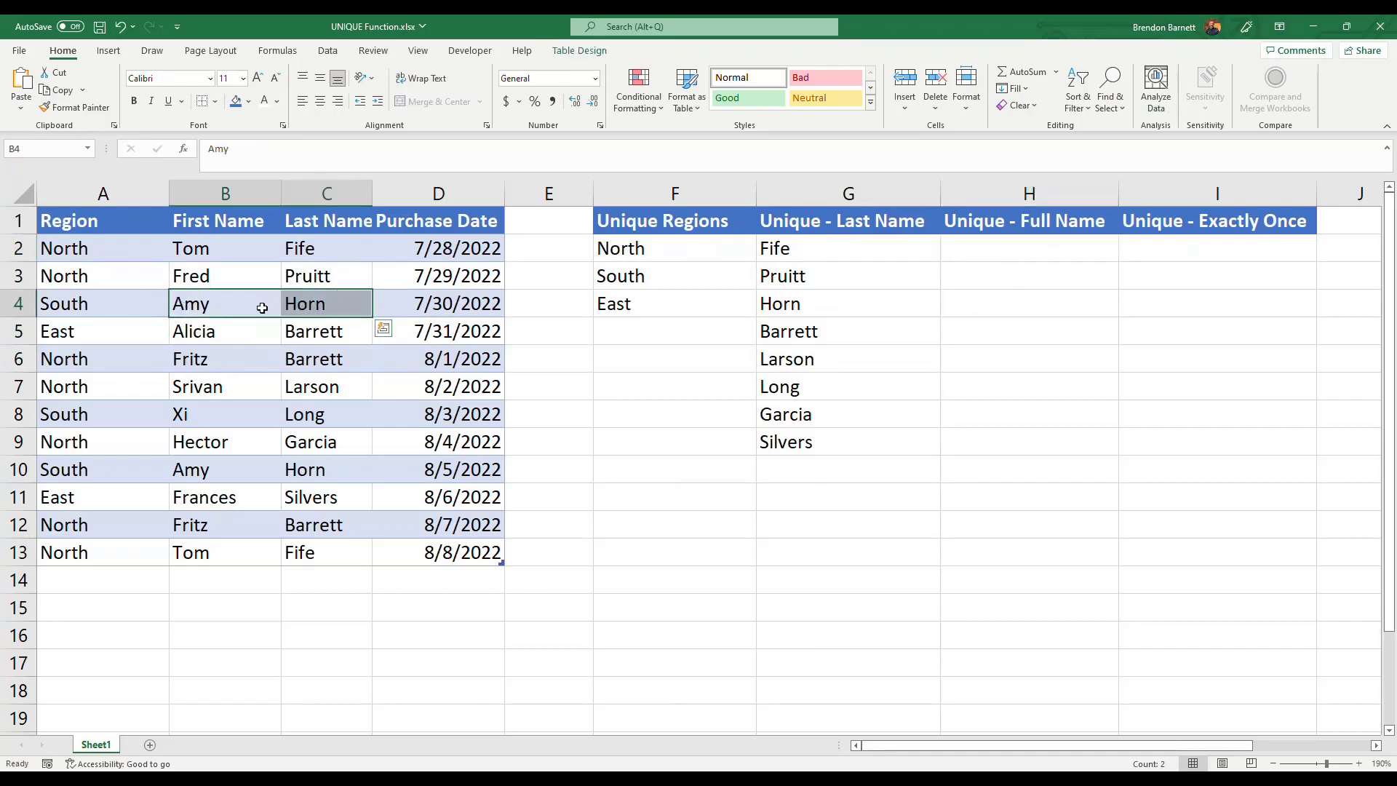
Step: Enter =UNIQUE(B2:B13 & " " & C2:C13) in H2 to list the distinct full names
left_click_drag(211, 331, 318, 339)
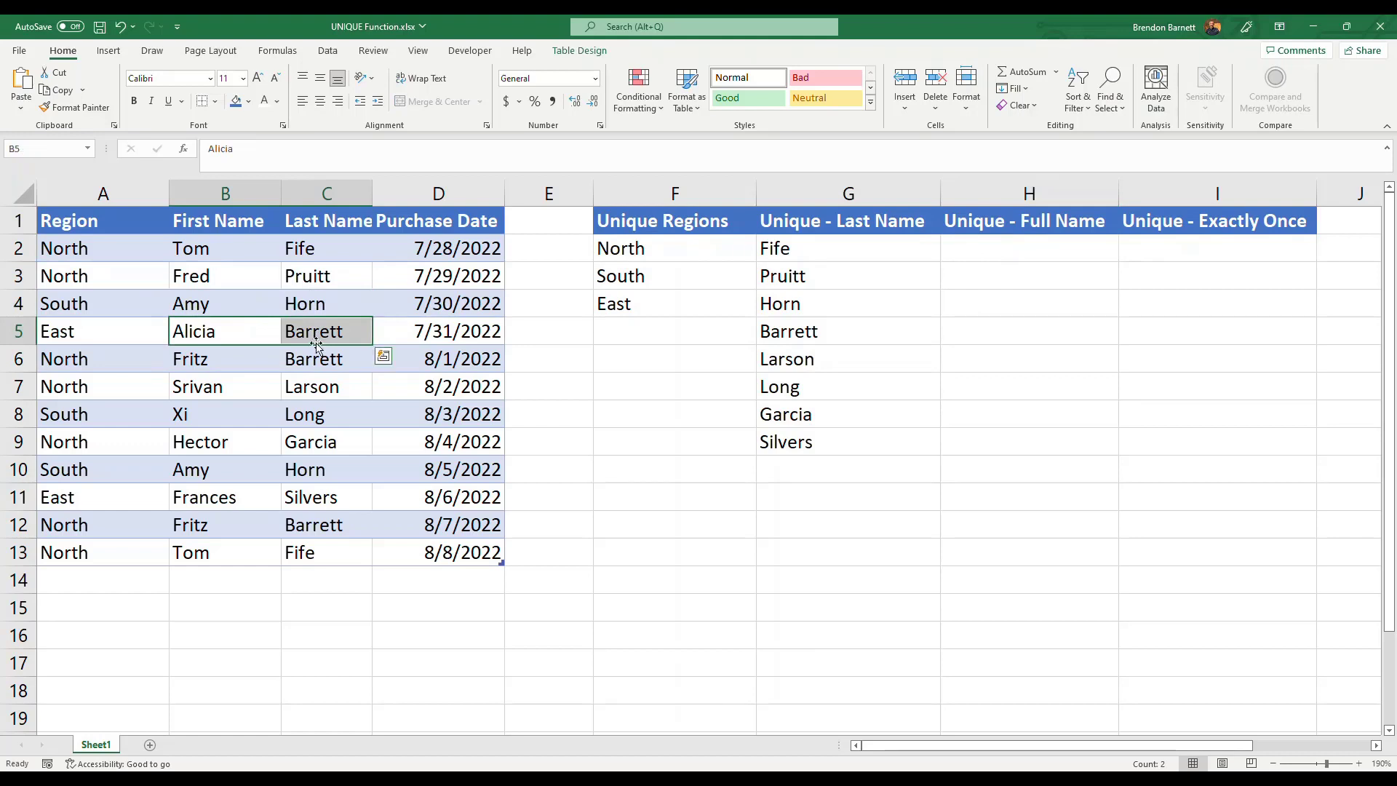
left_click(987, 249)
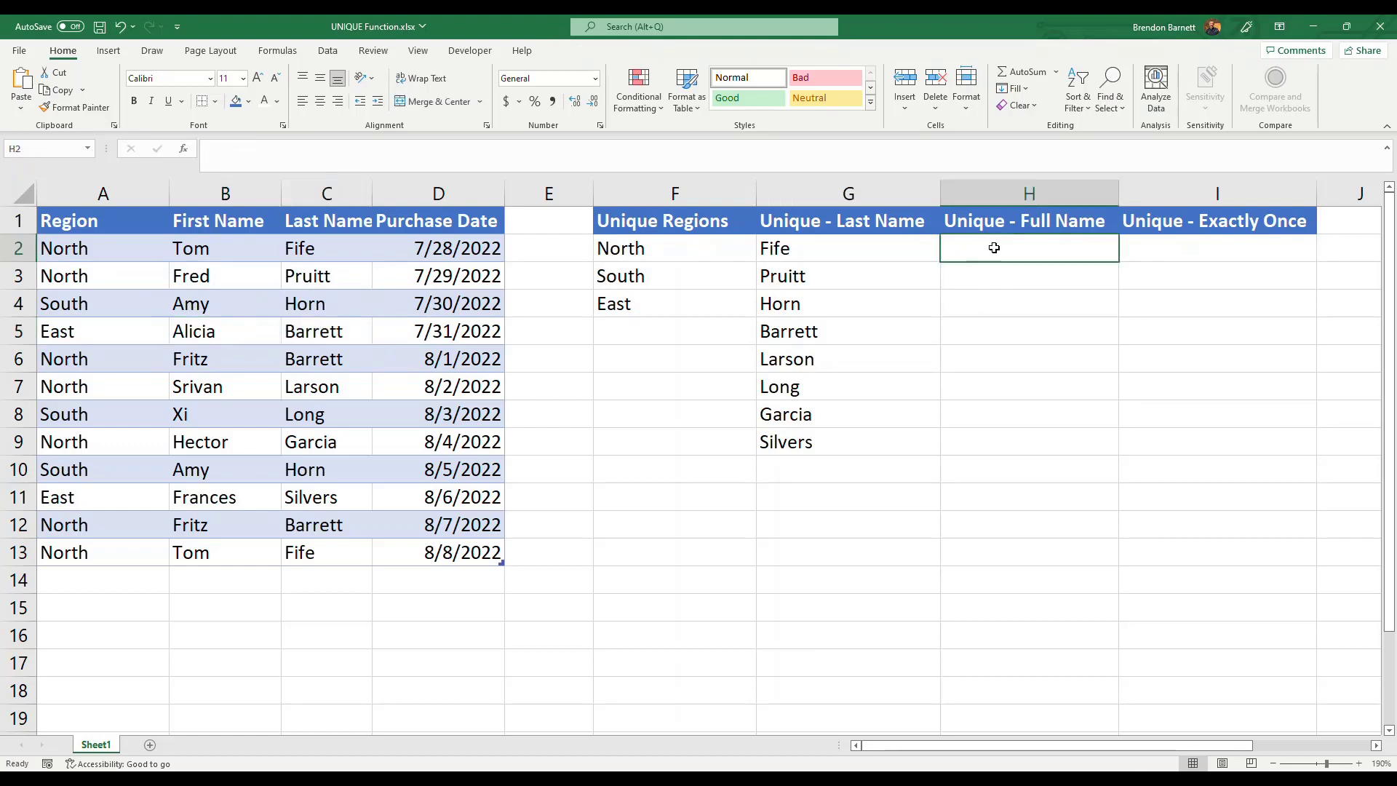
type("=")
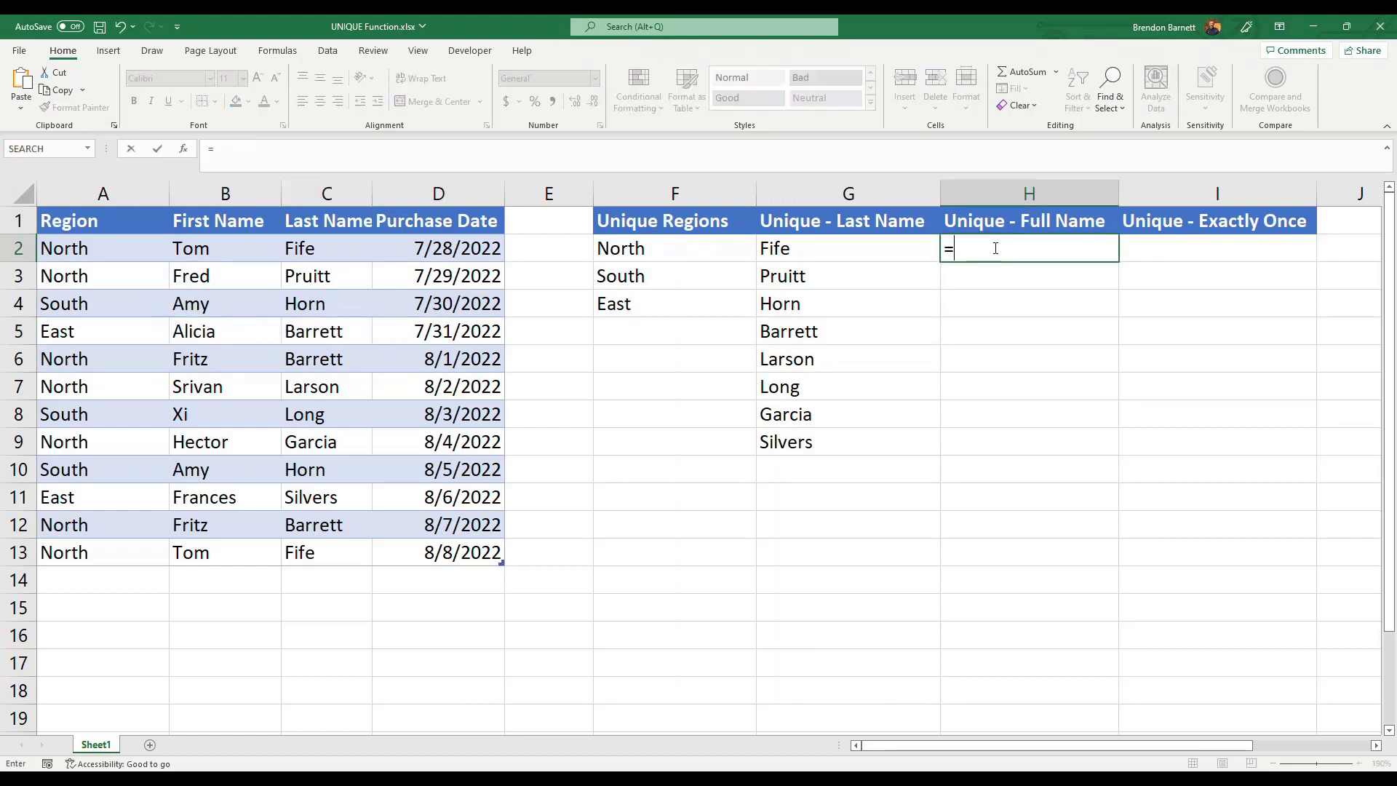
type("unique(")
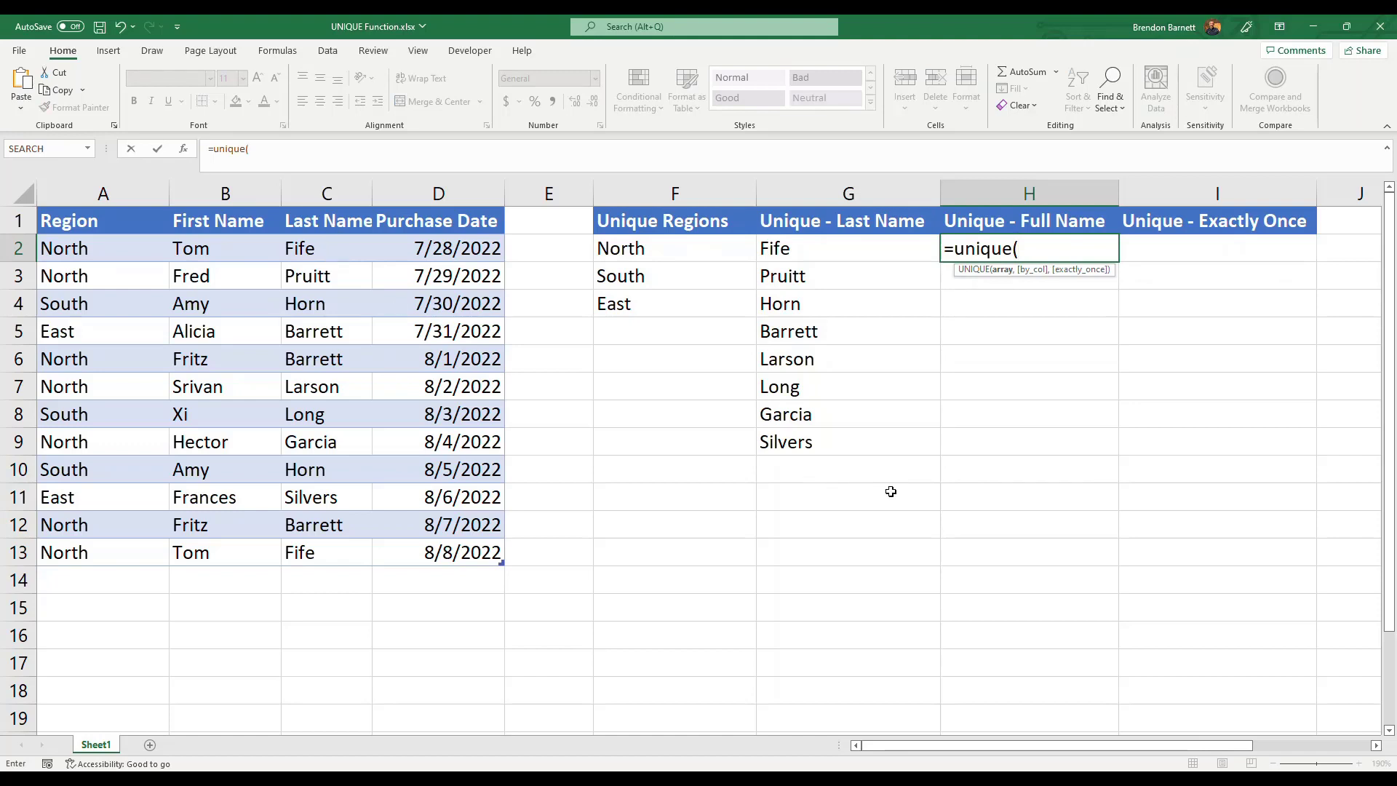
type("B")
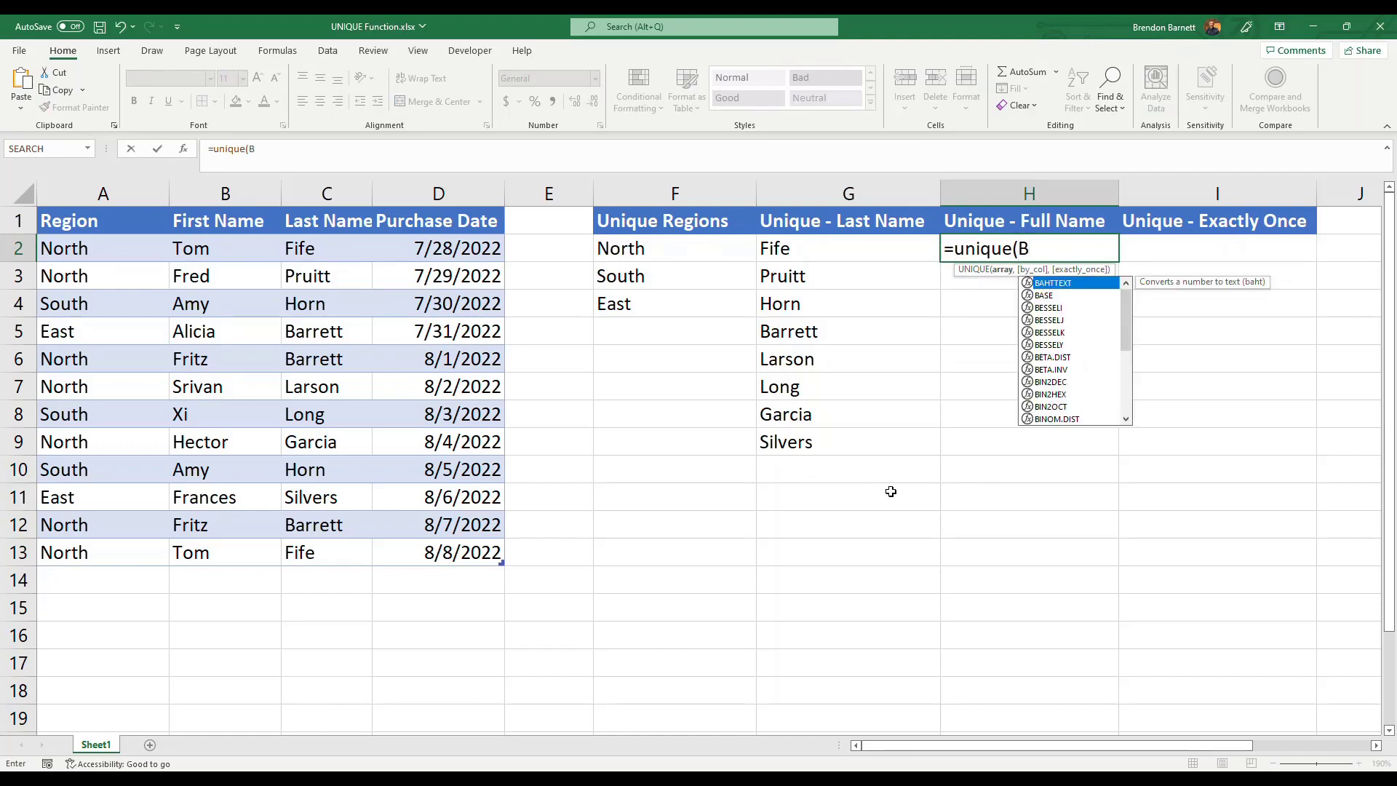
type("2:")
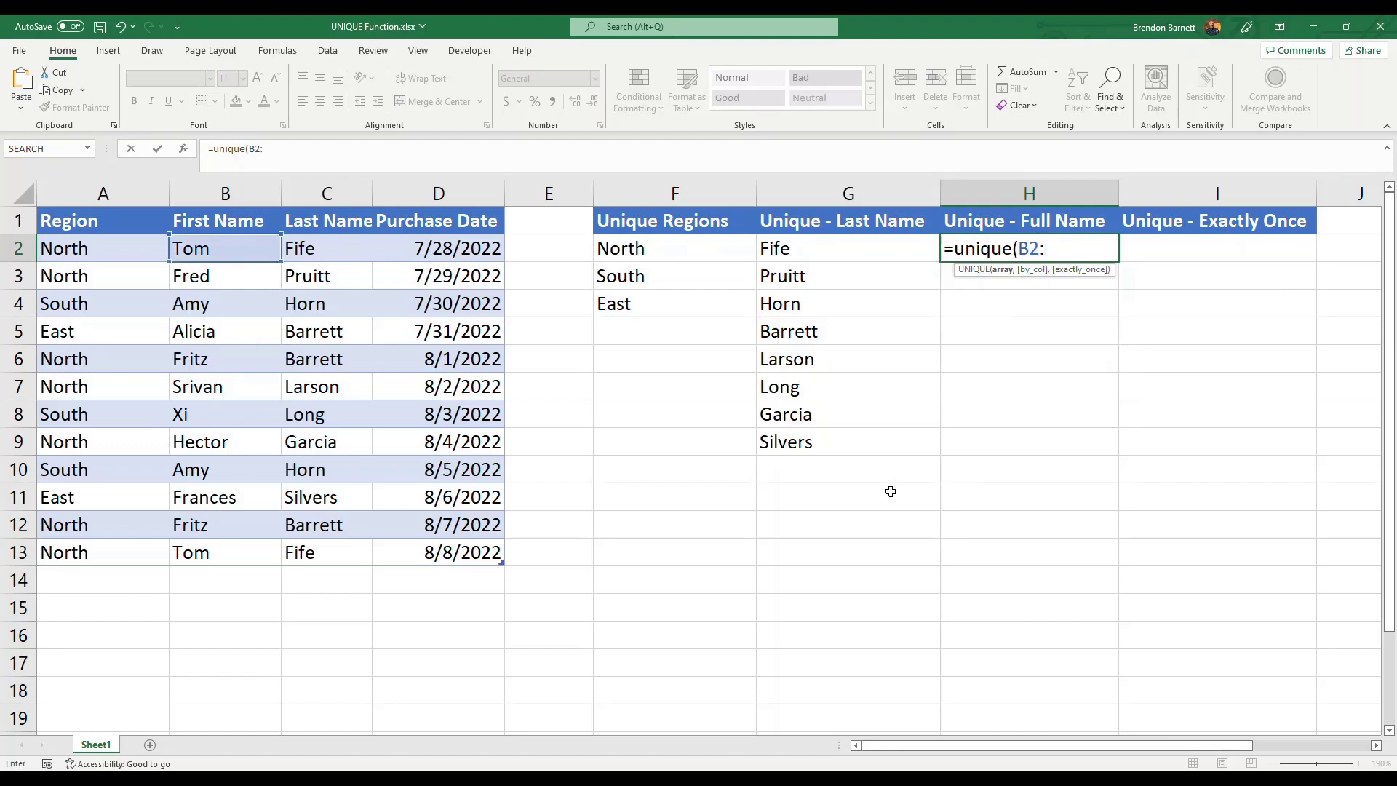
type("B13")
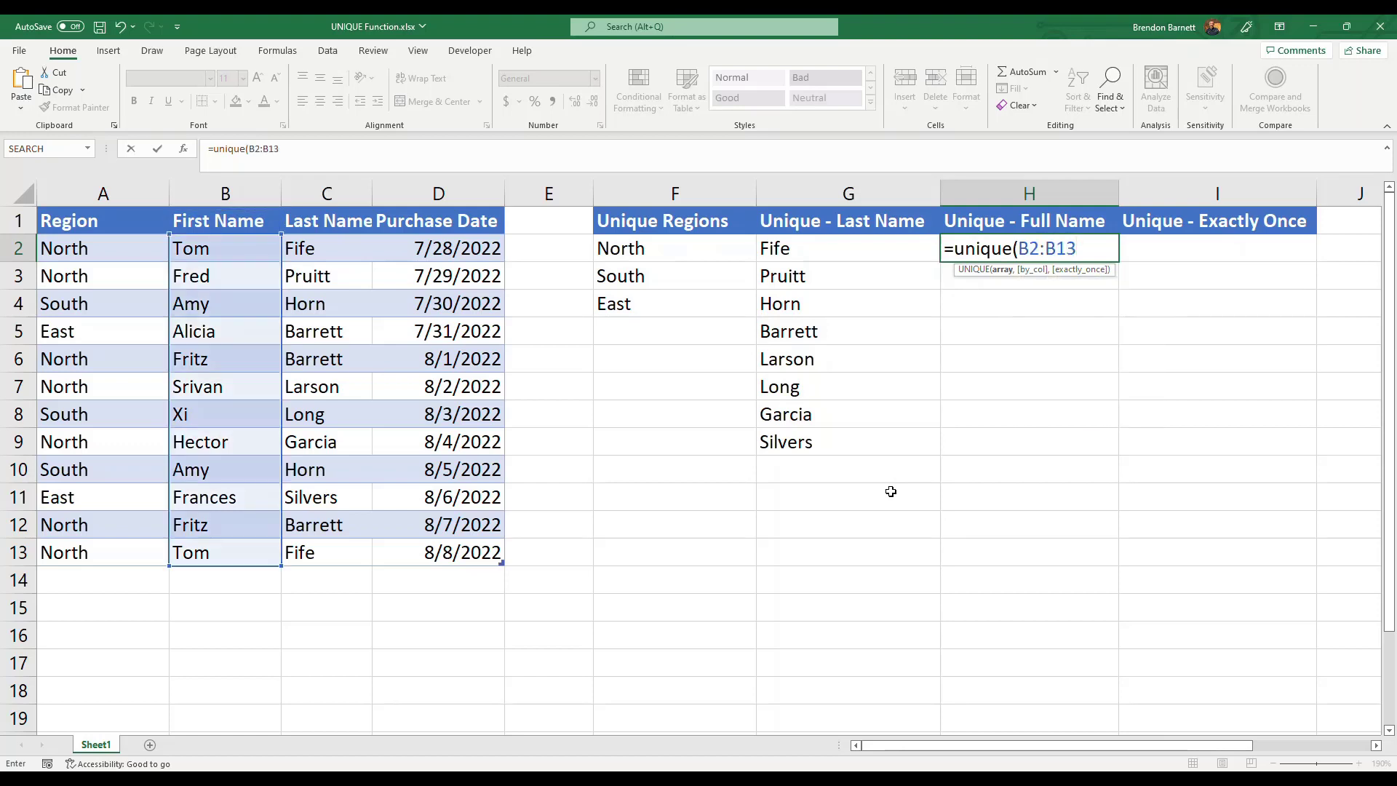
type(" & \" \" & C2:")
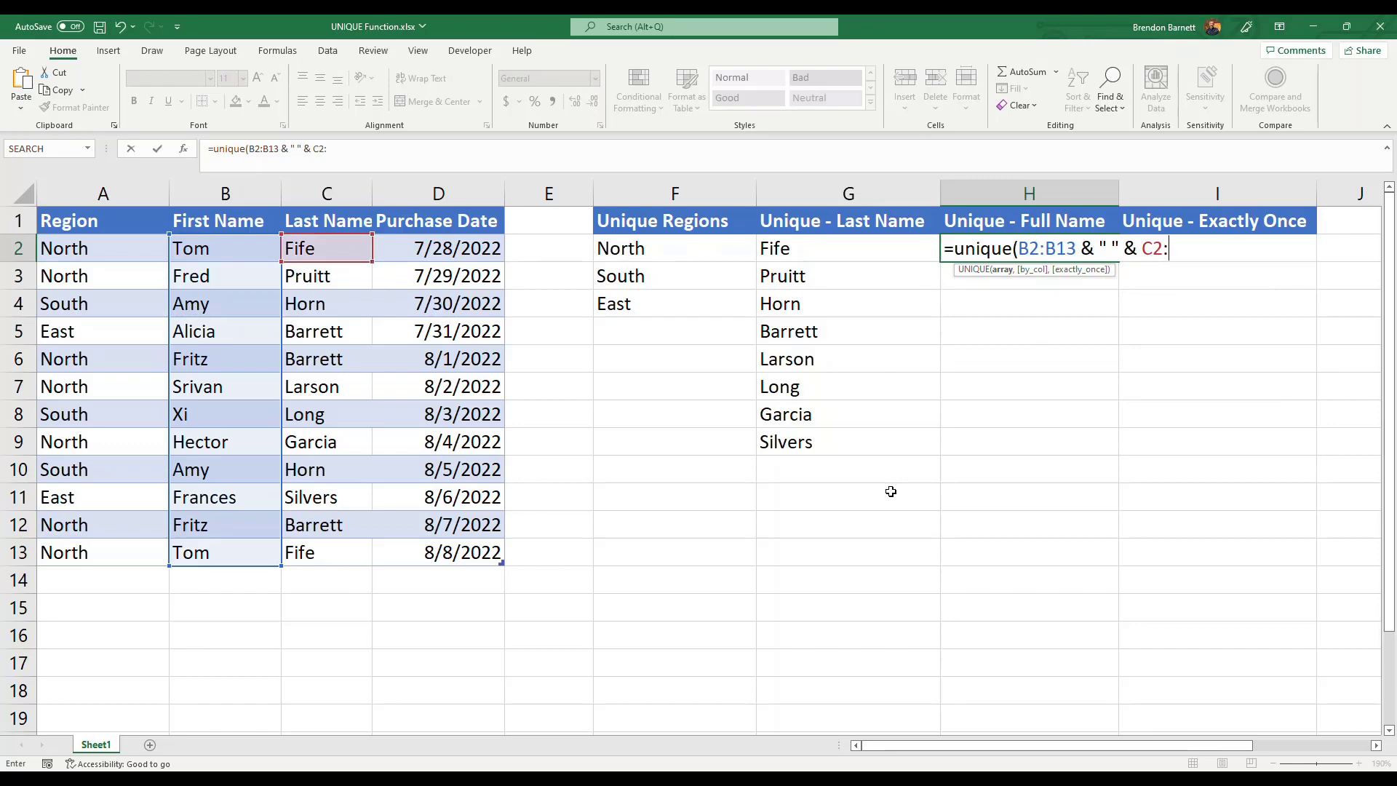
type("C13")
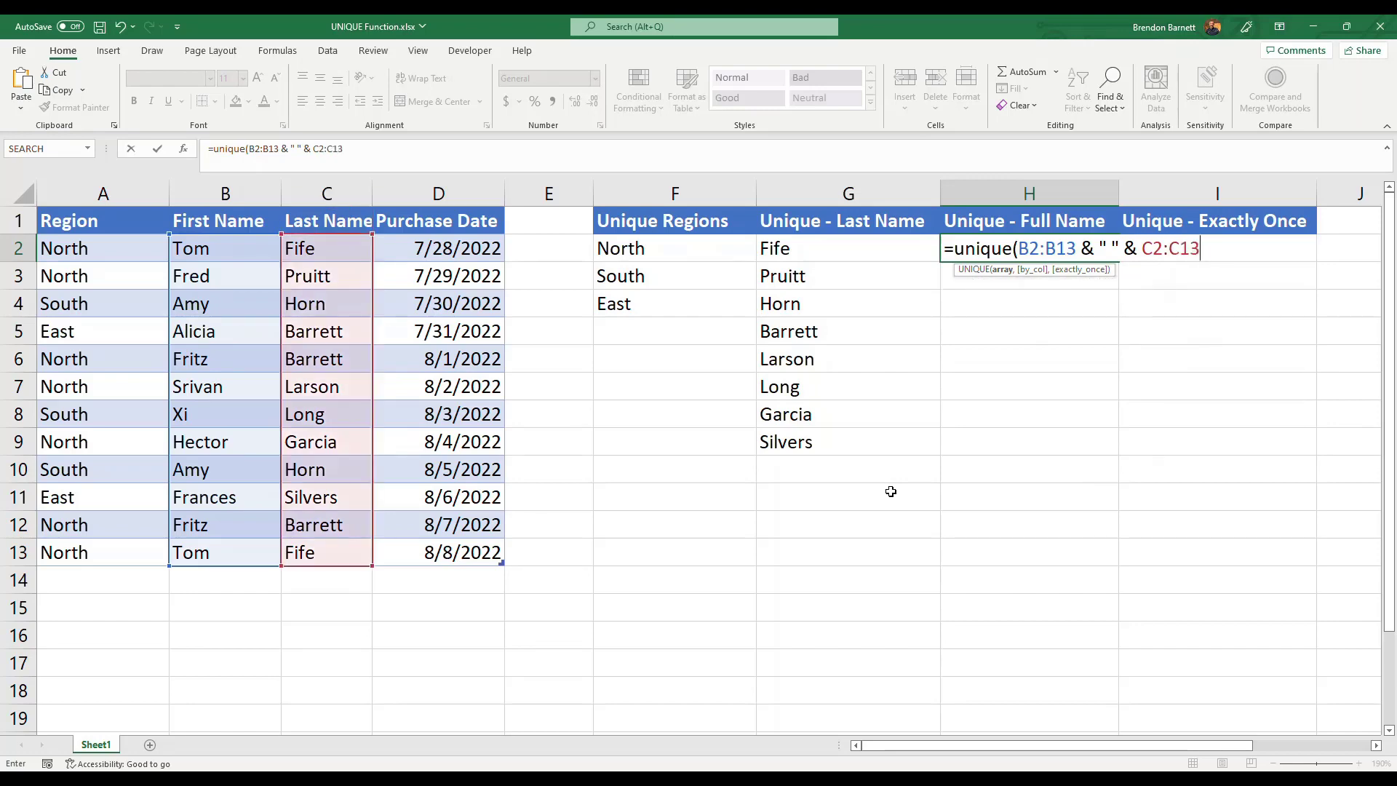
type(")")
key("Return")
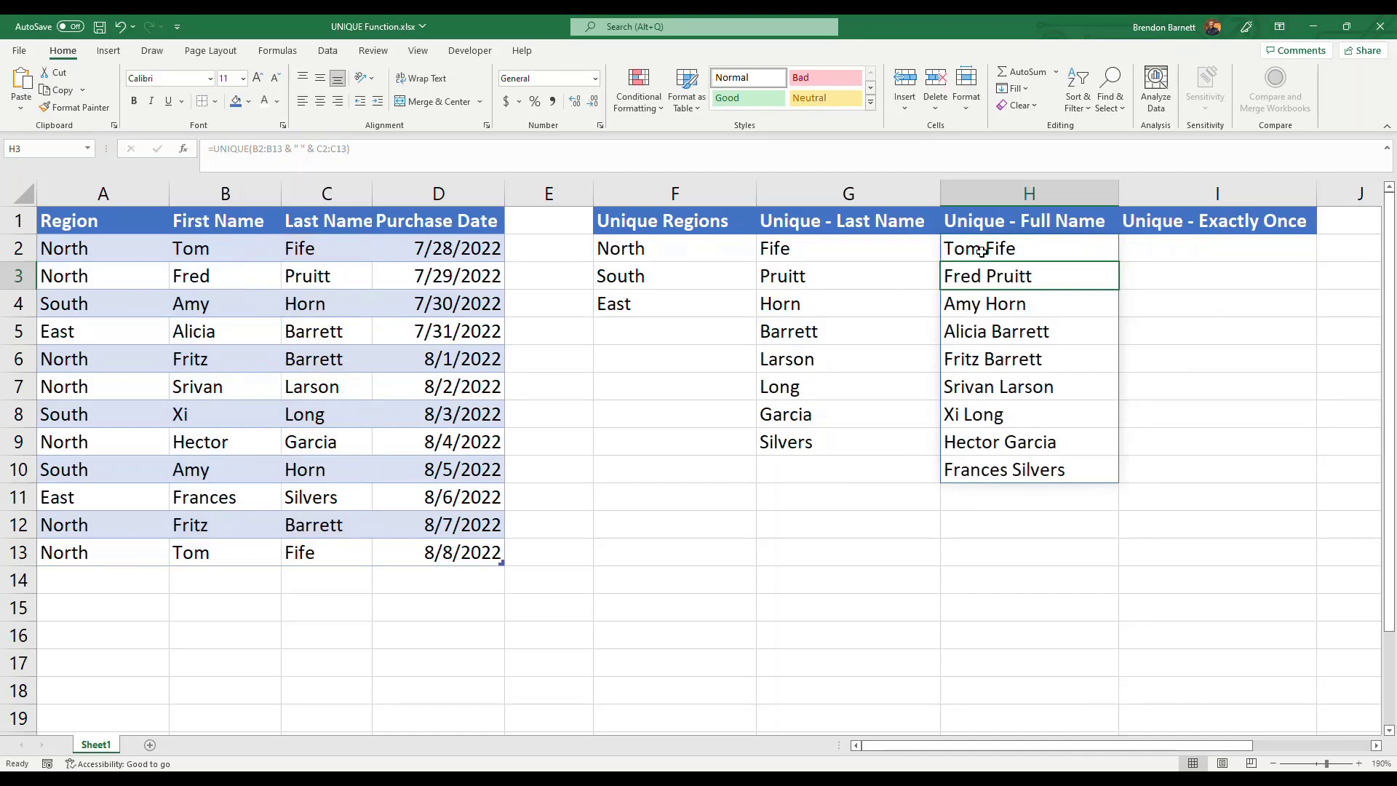
Step: Examine the full-name results in column H, comparing the entries that share a last name in H5 and H6
left_click_drag(796, 474, 991, 474)
left_click(987, 331)
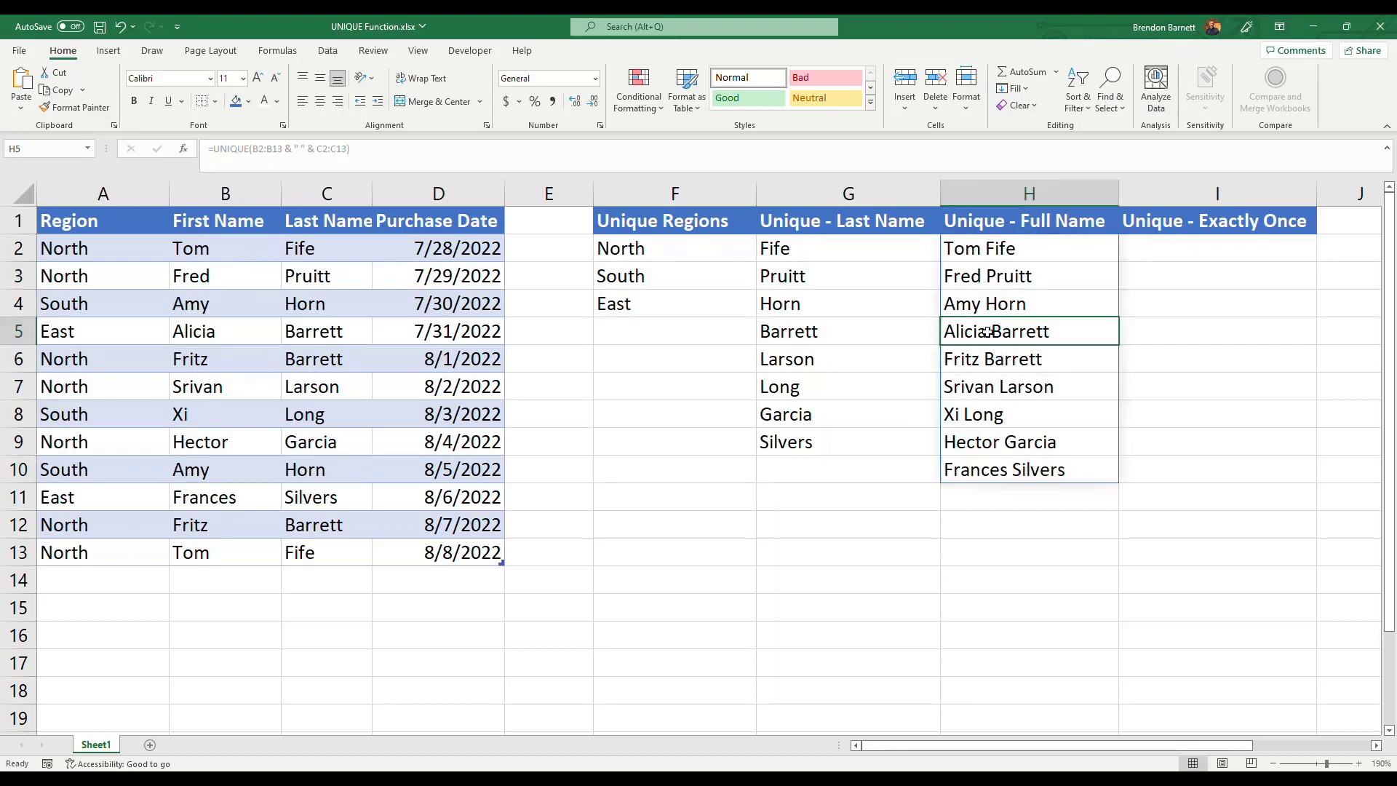
left_click(987, 364)
left_click(985, 334)
left_click(988, 366)
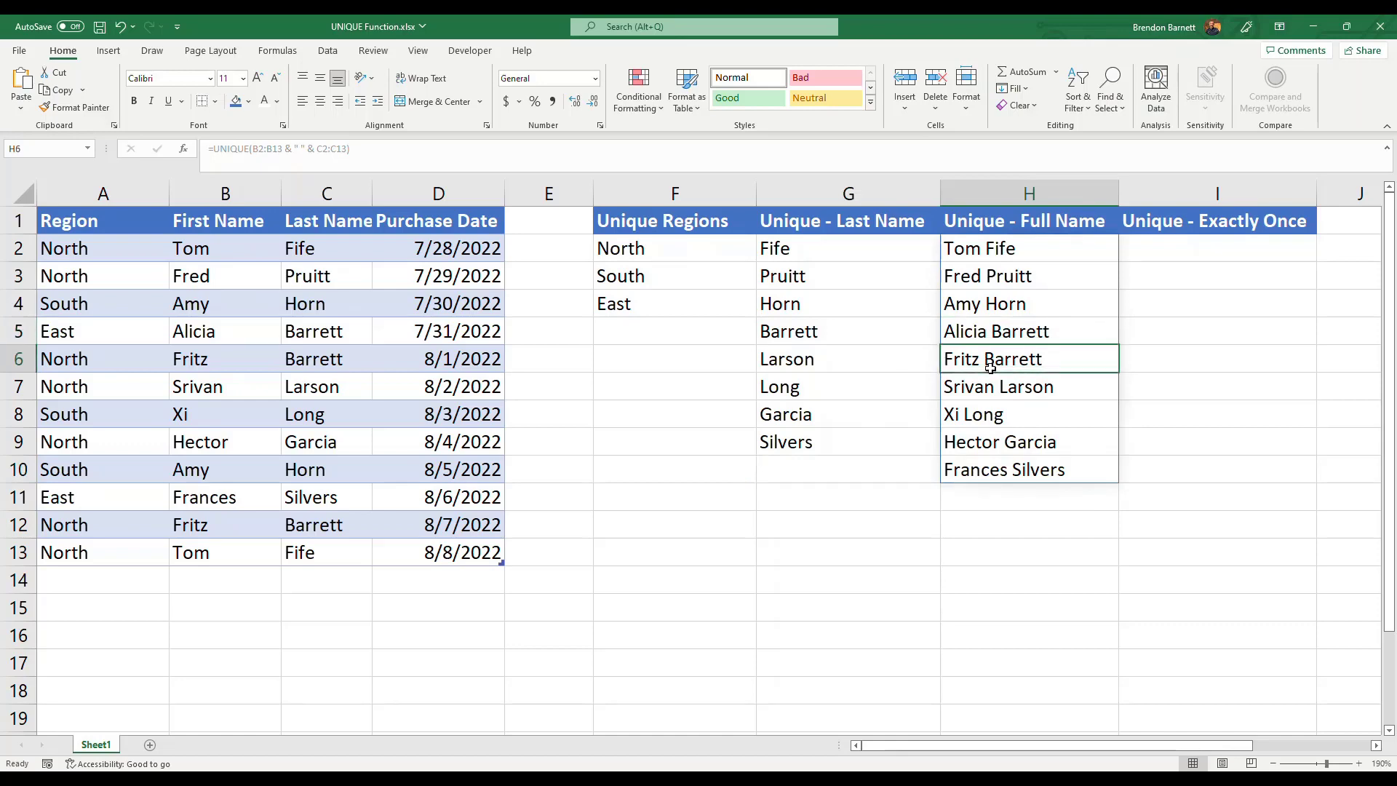
left_click(1004, 272)
left_click(998, 253)
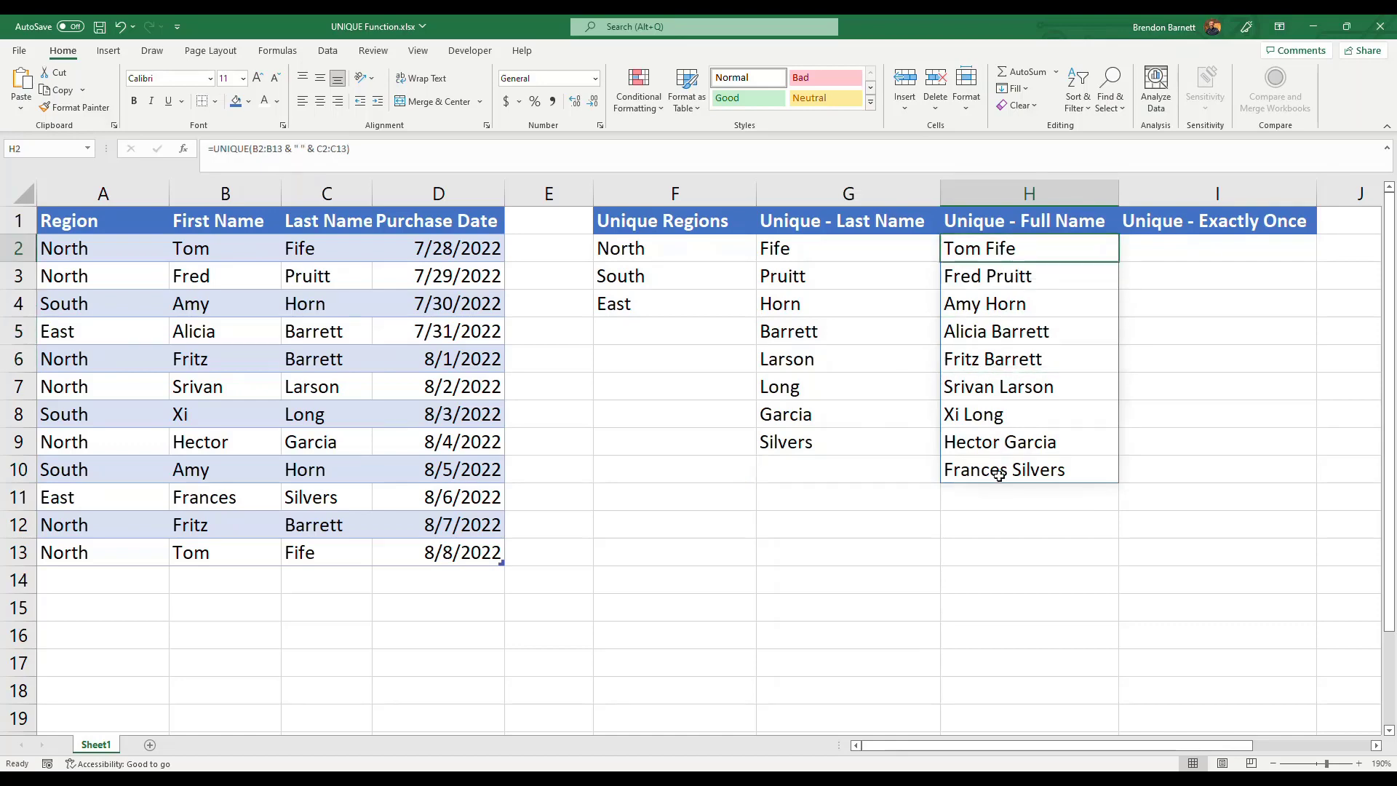
Step: Wrap the last-name formula in G2 in SORT, making it =SORT(UNIQUE(C2:C13)), and review the sorted list
left_click_drag(793, 259, 791, 440)
left_click(782, 249)
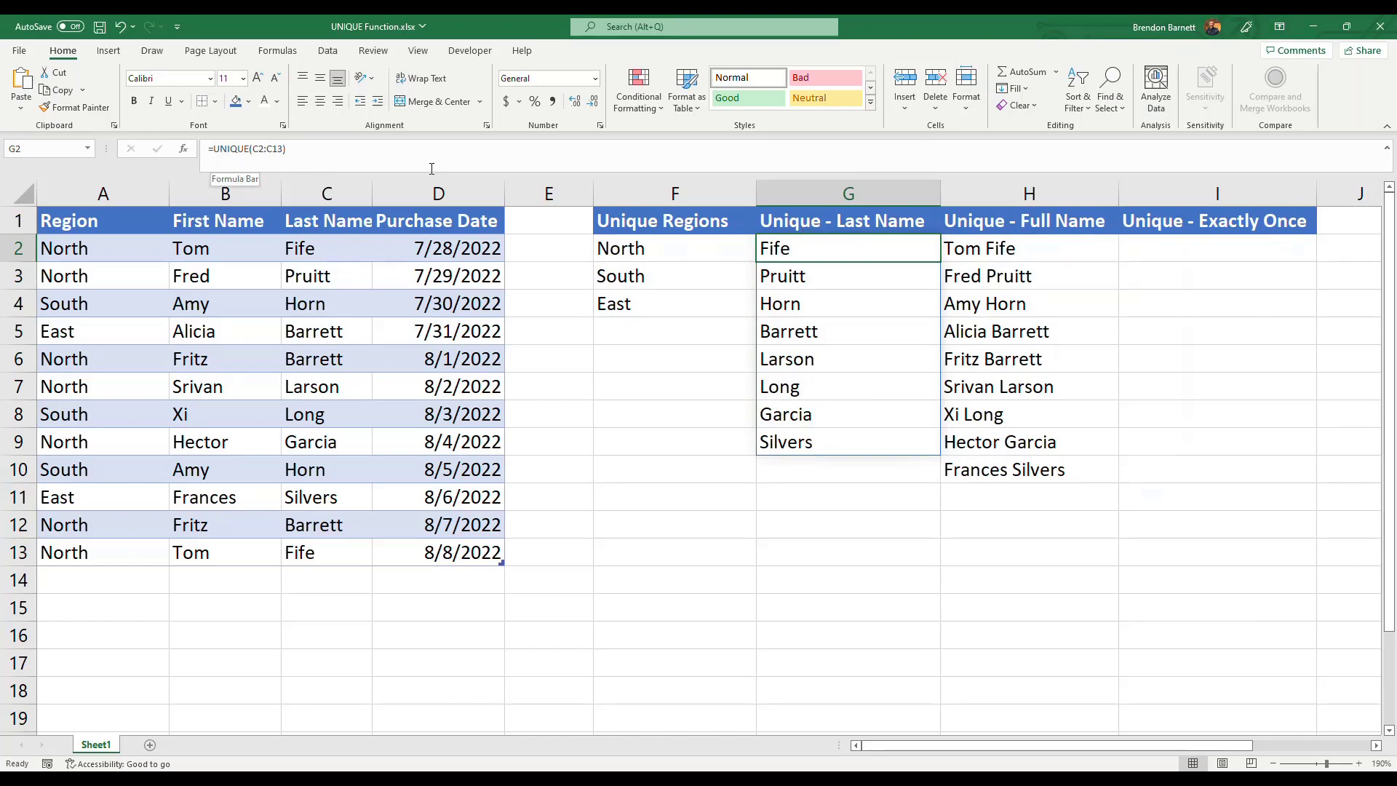
left_click_drag(786, 253, 786, 440)
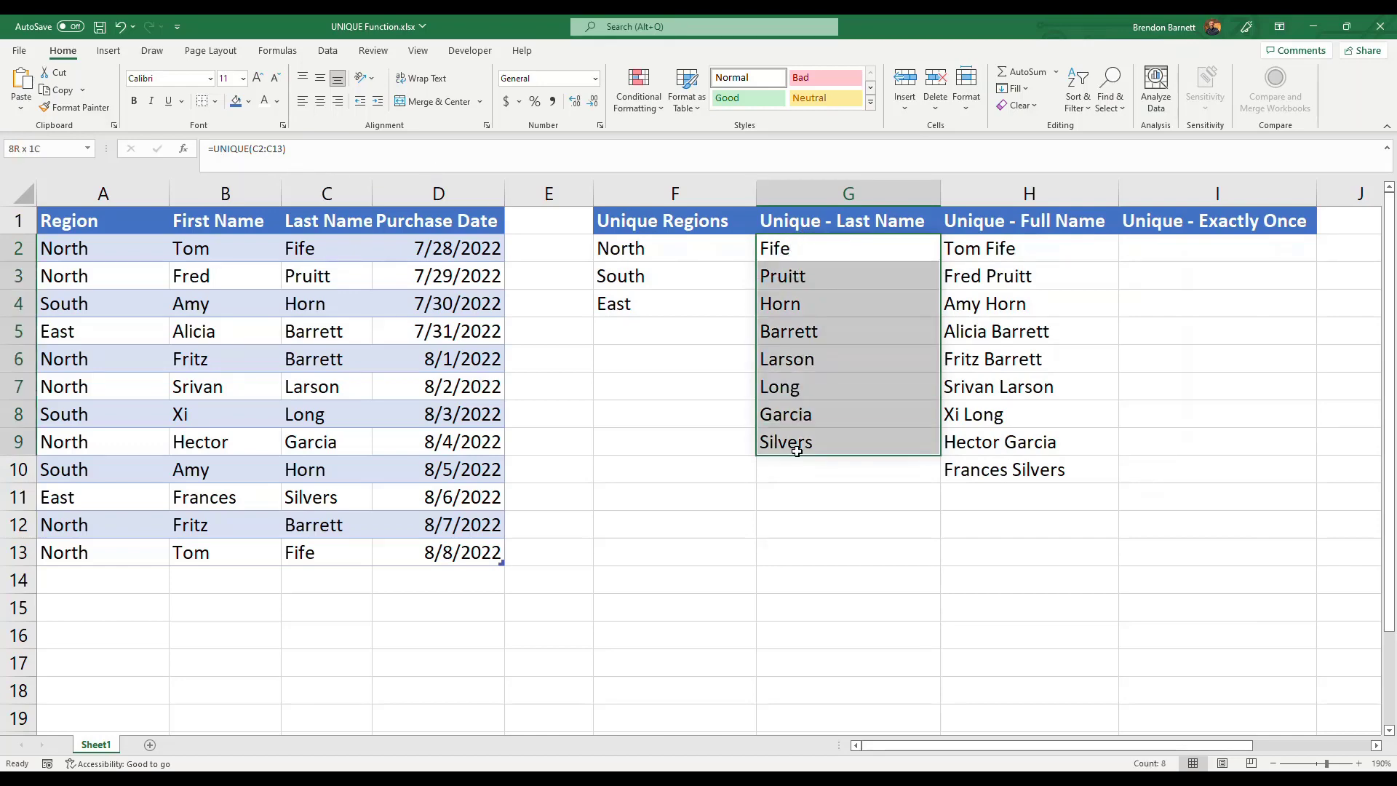
left_click(794, 255)
left_click(279, 149)
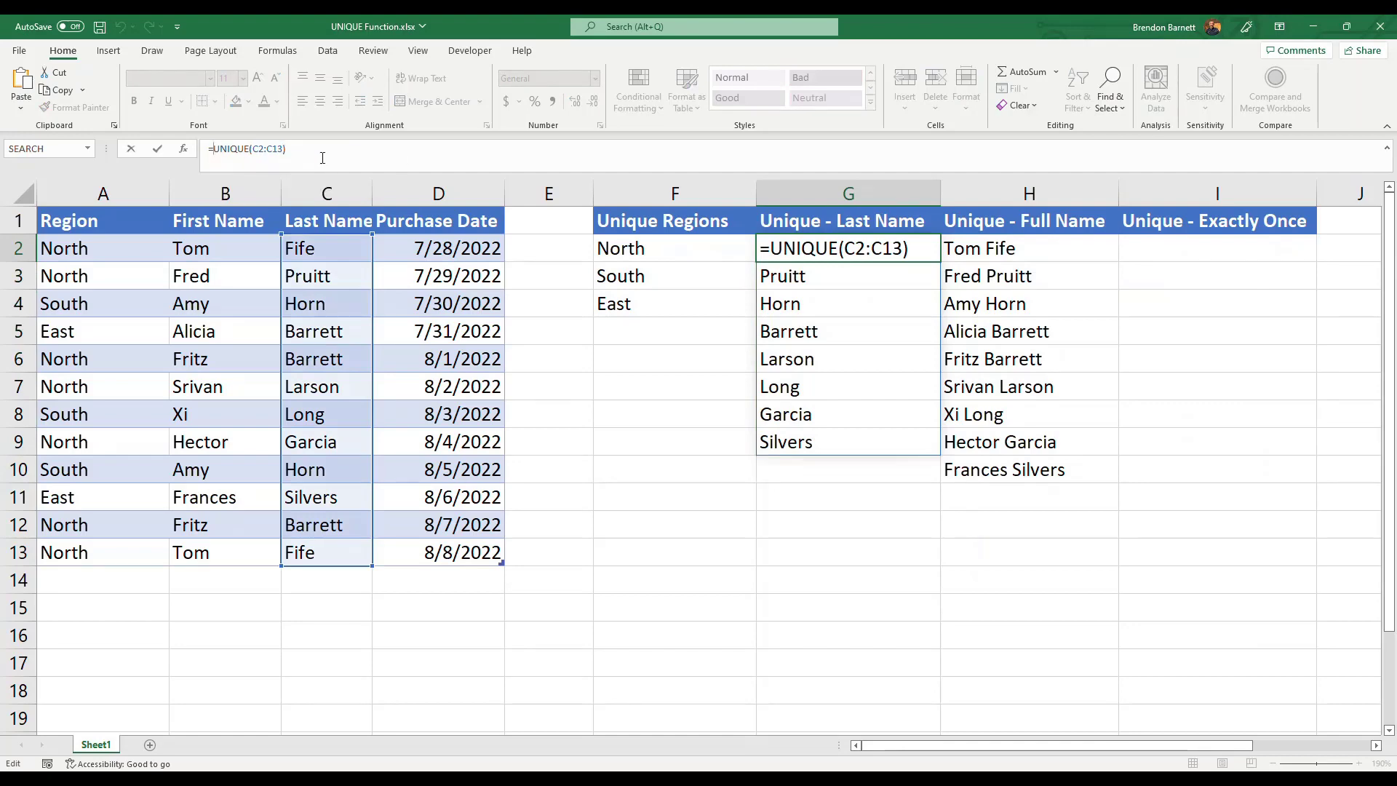
type("SORT")
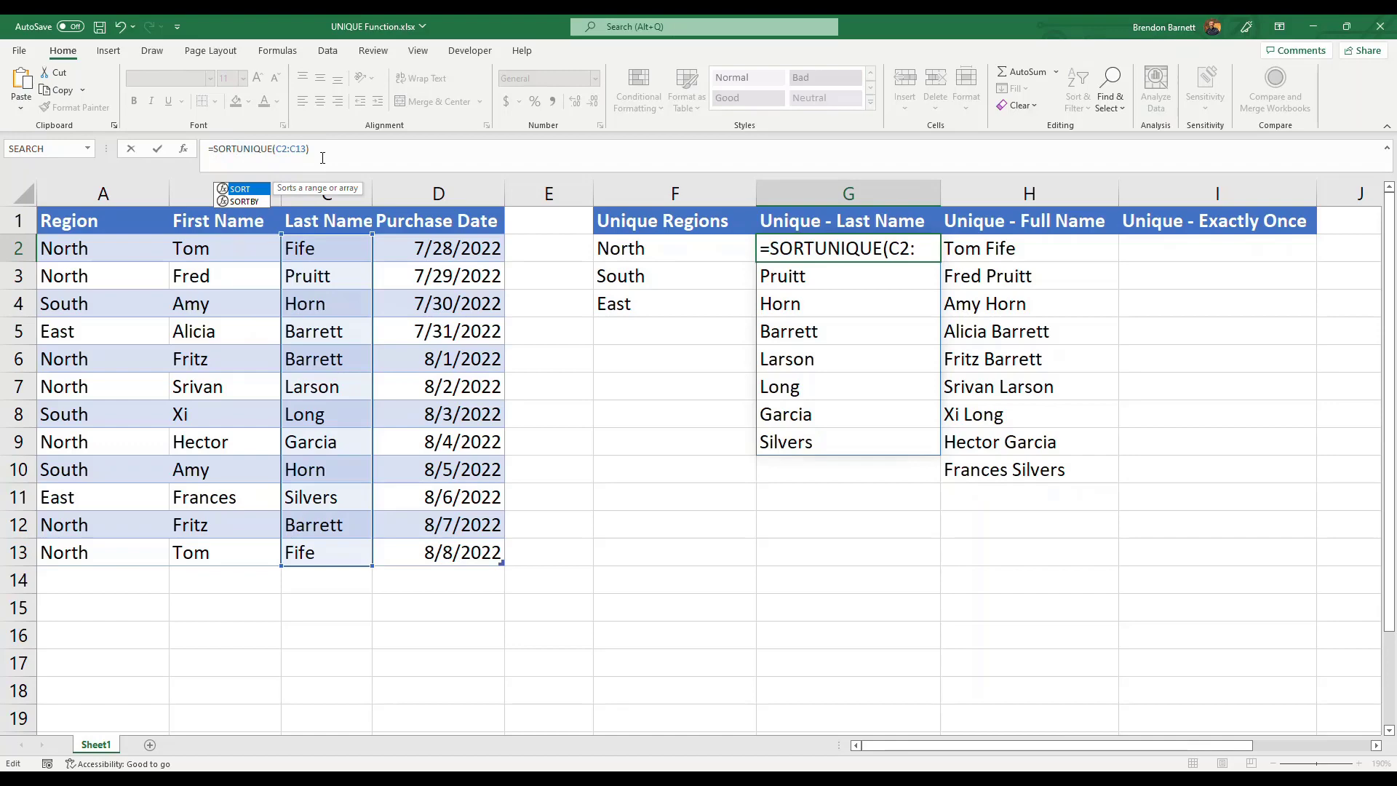
type("(")
left_click(344, 148)
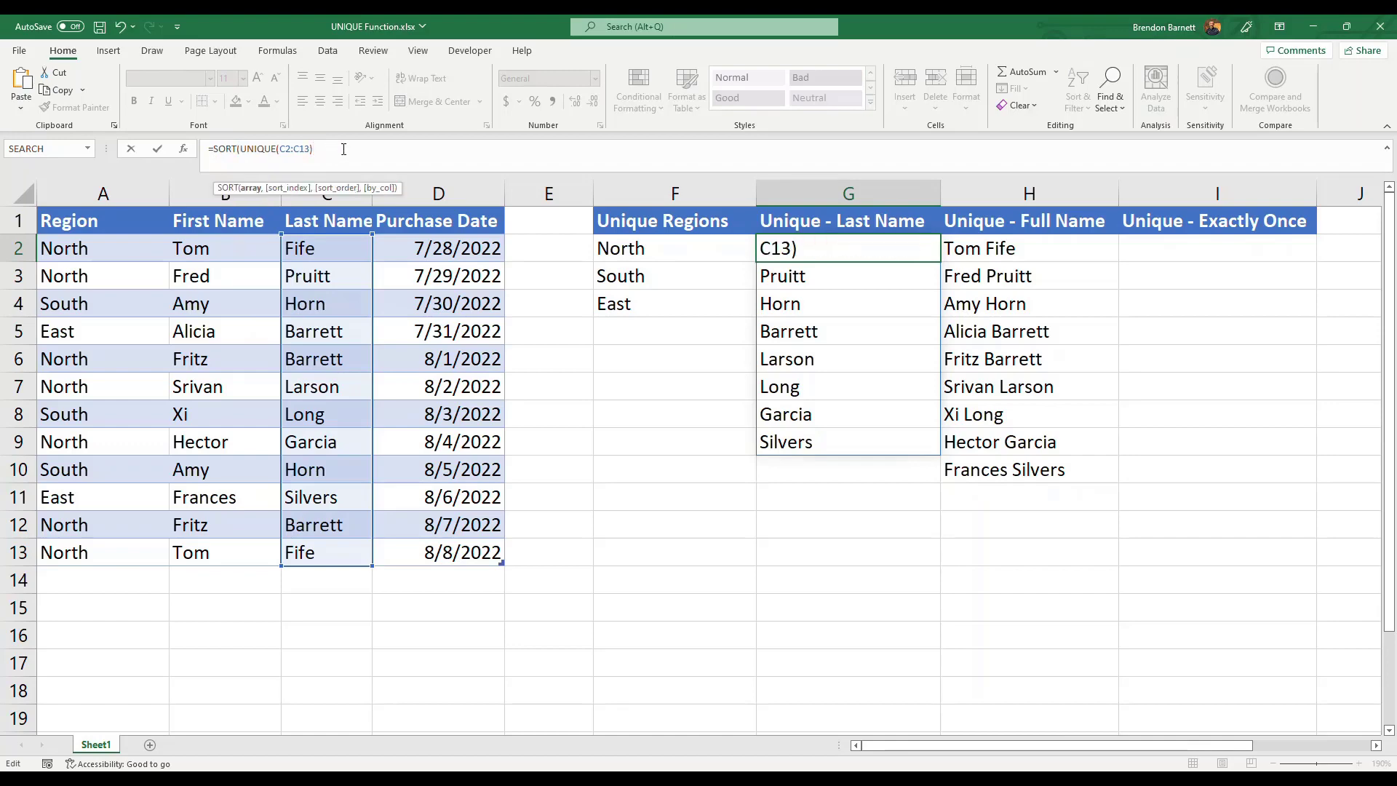
type(")")
key("Return")
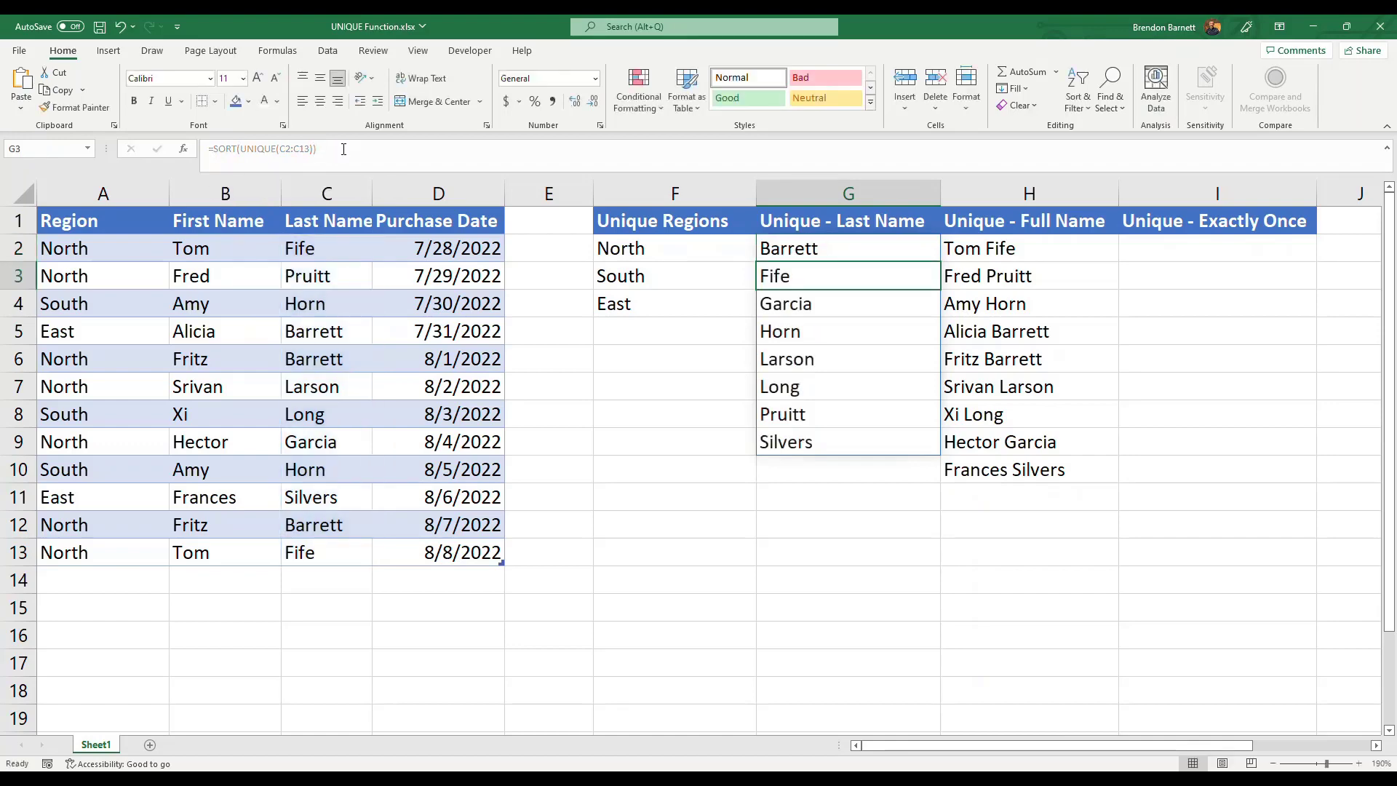
left_click_drag(844, 250, 803, 442)
left_click(720, 338)
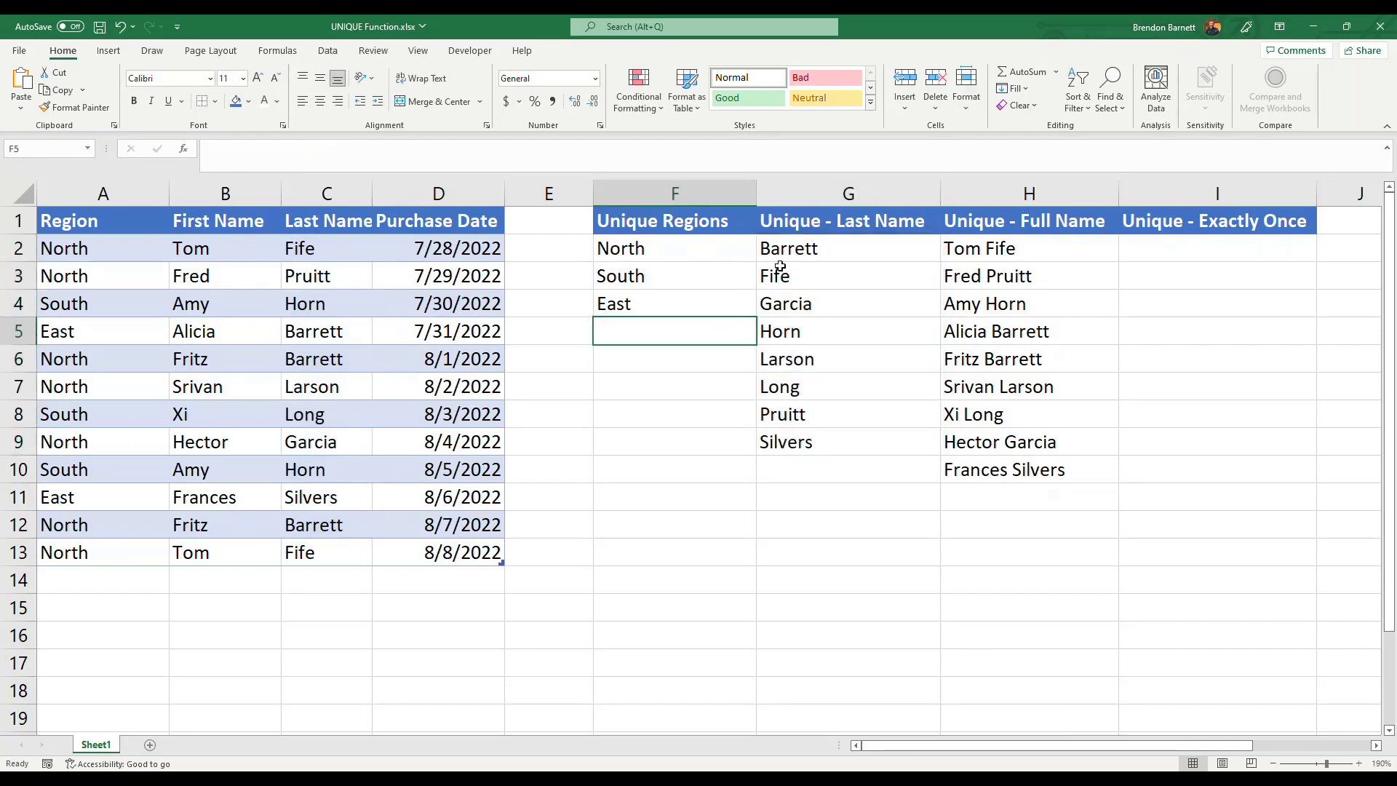
left_click(761, 255)
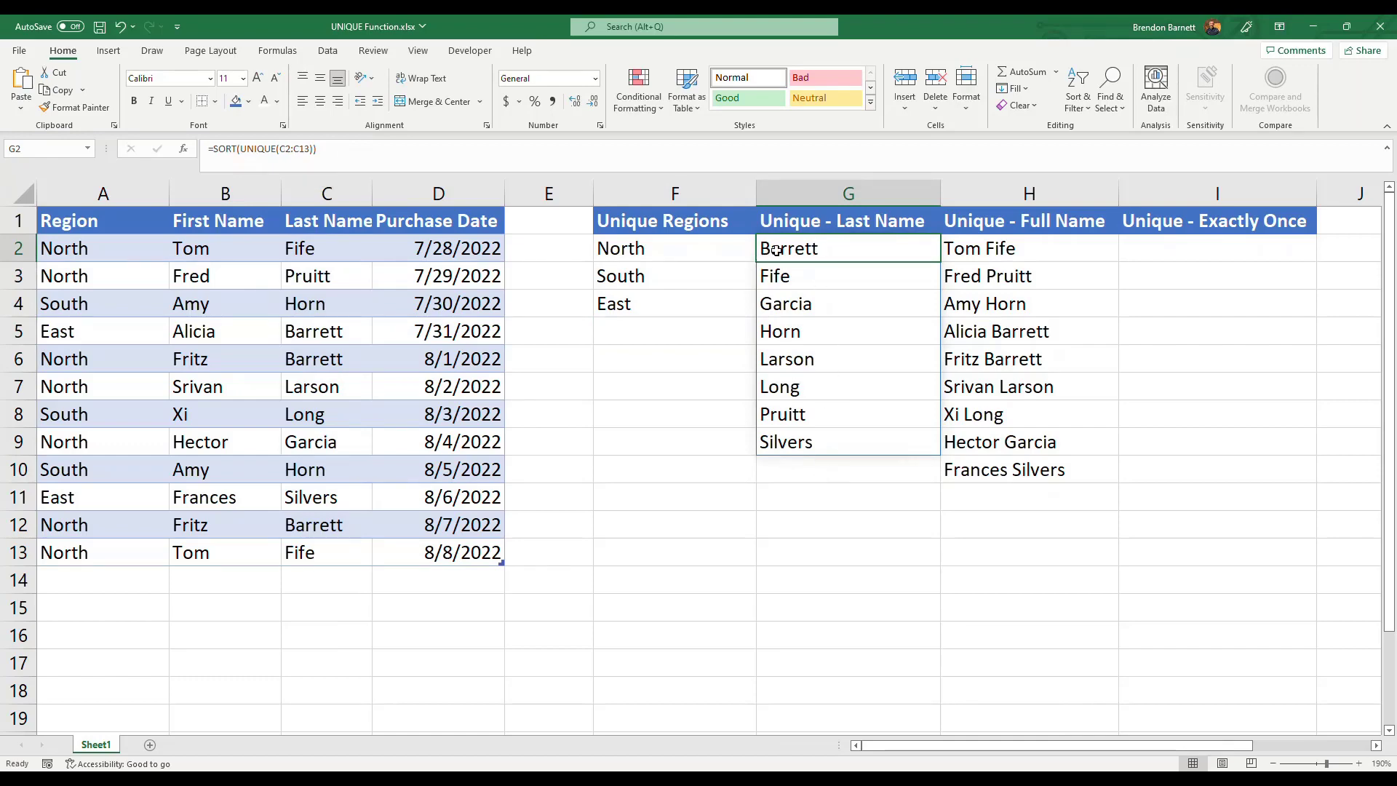
Step: Start the exactly-once formula in I2 with =unique(B2:B13 & " " & to combine first names with a space
left_click(1178, 260)
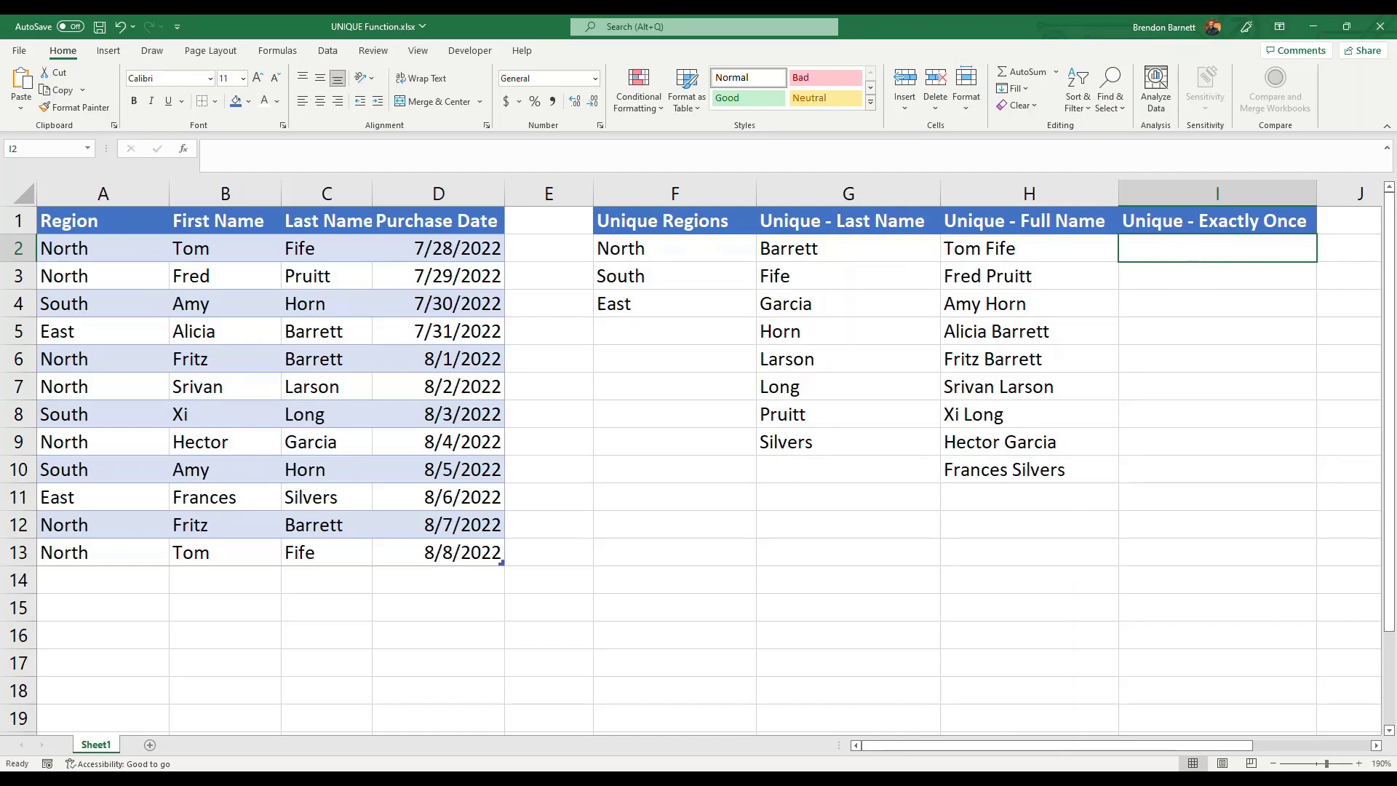
left_click(218, 334)
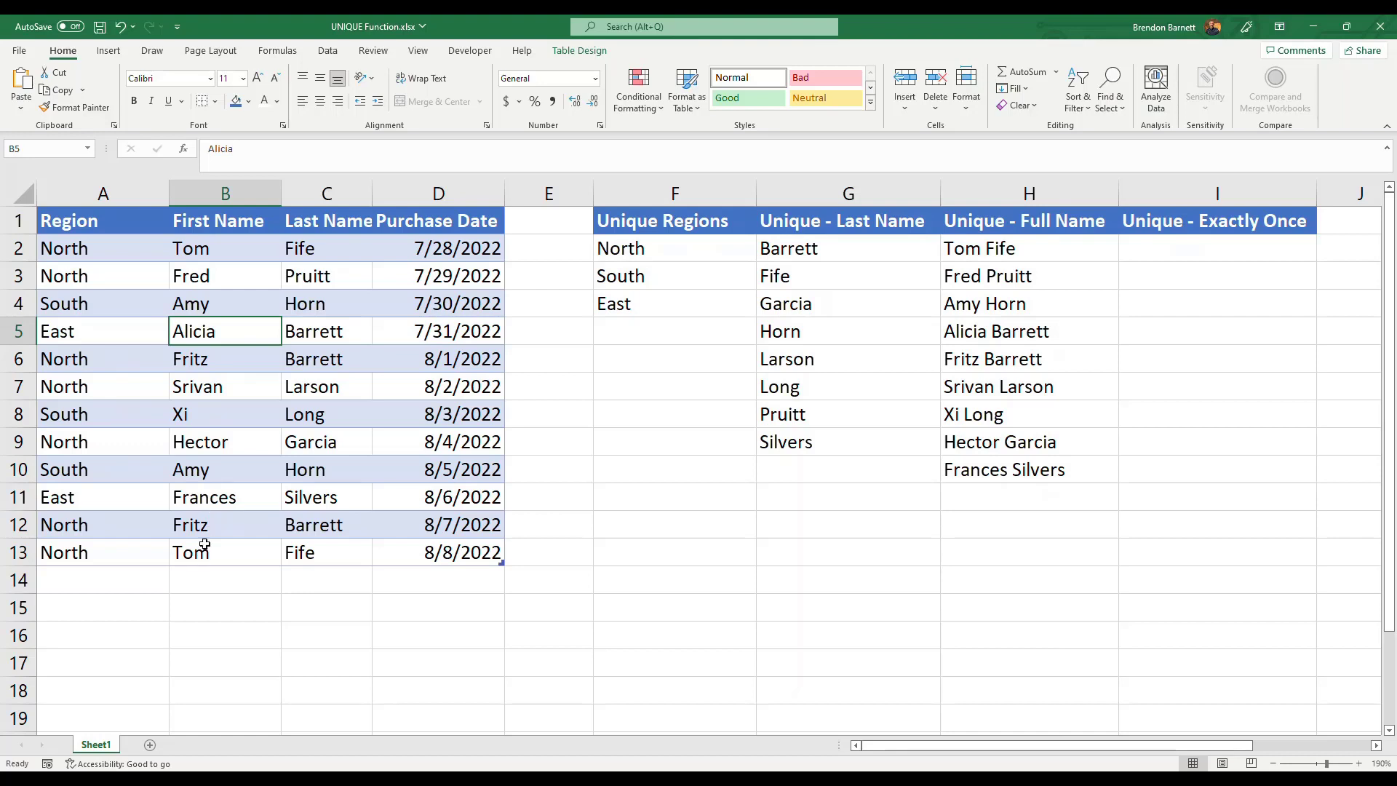
left_click(1178, 260)
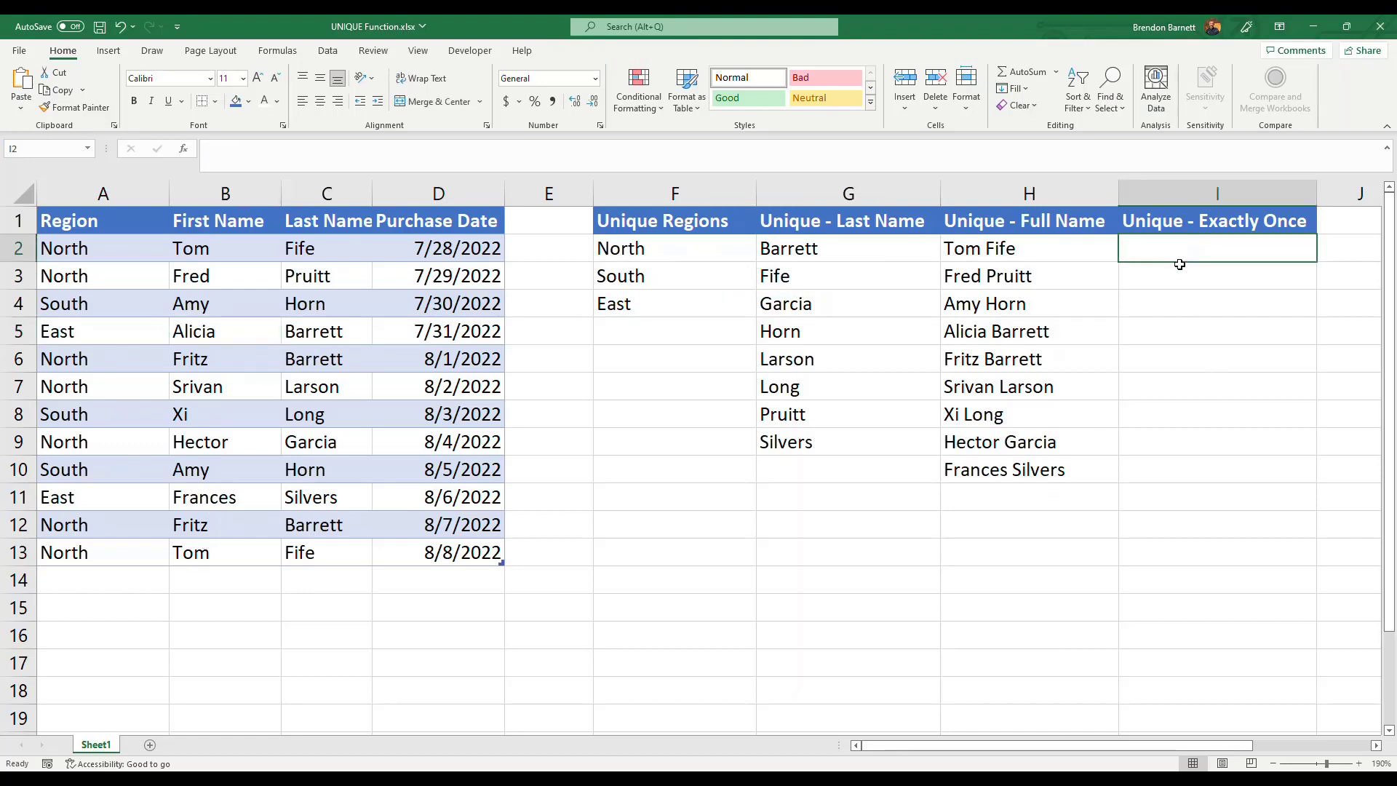
type("=unique(")
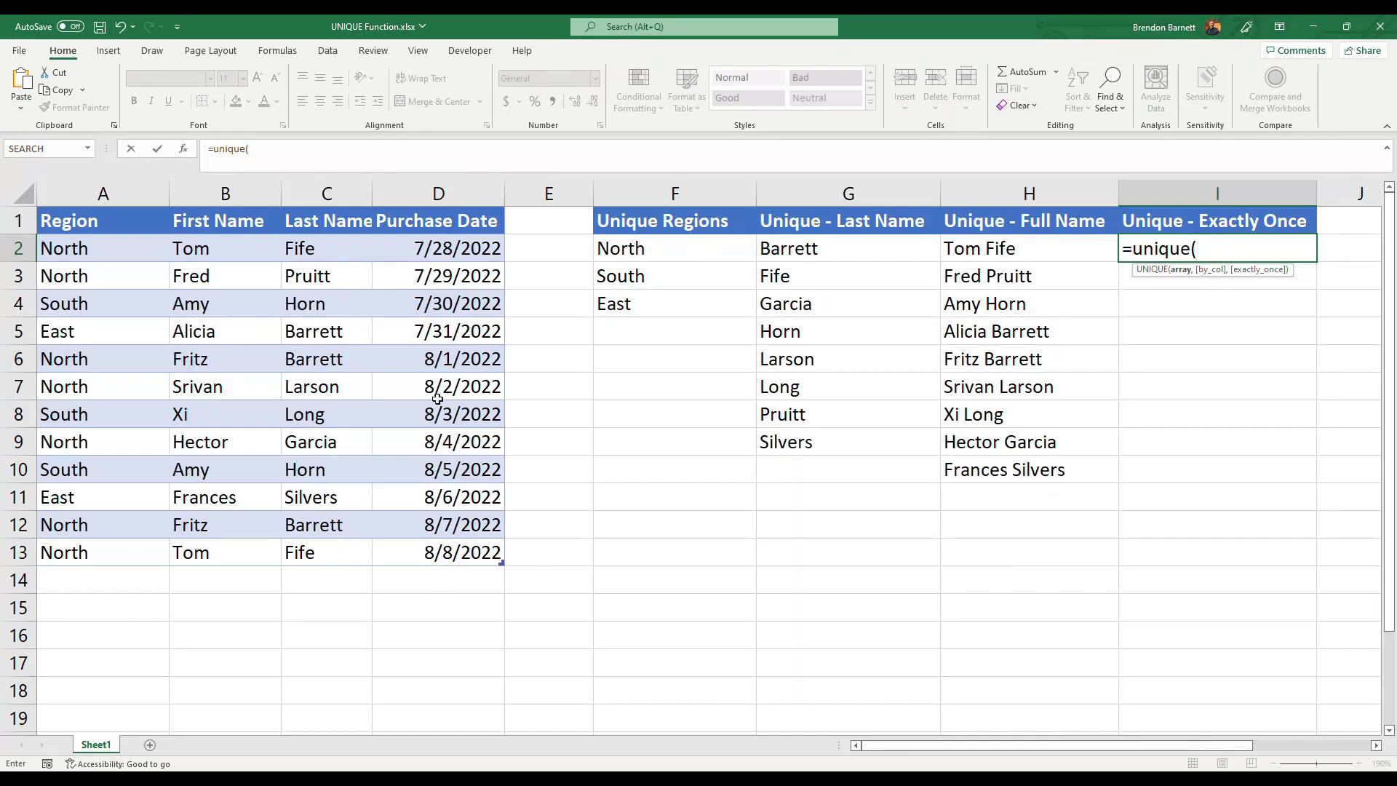
type("B2:B")
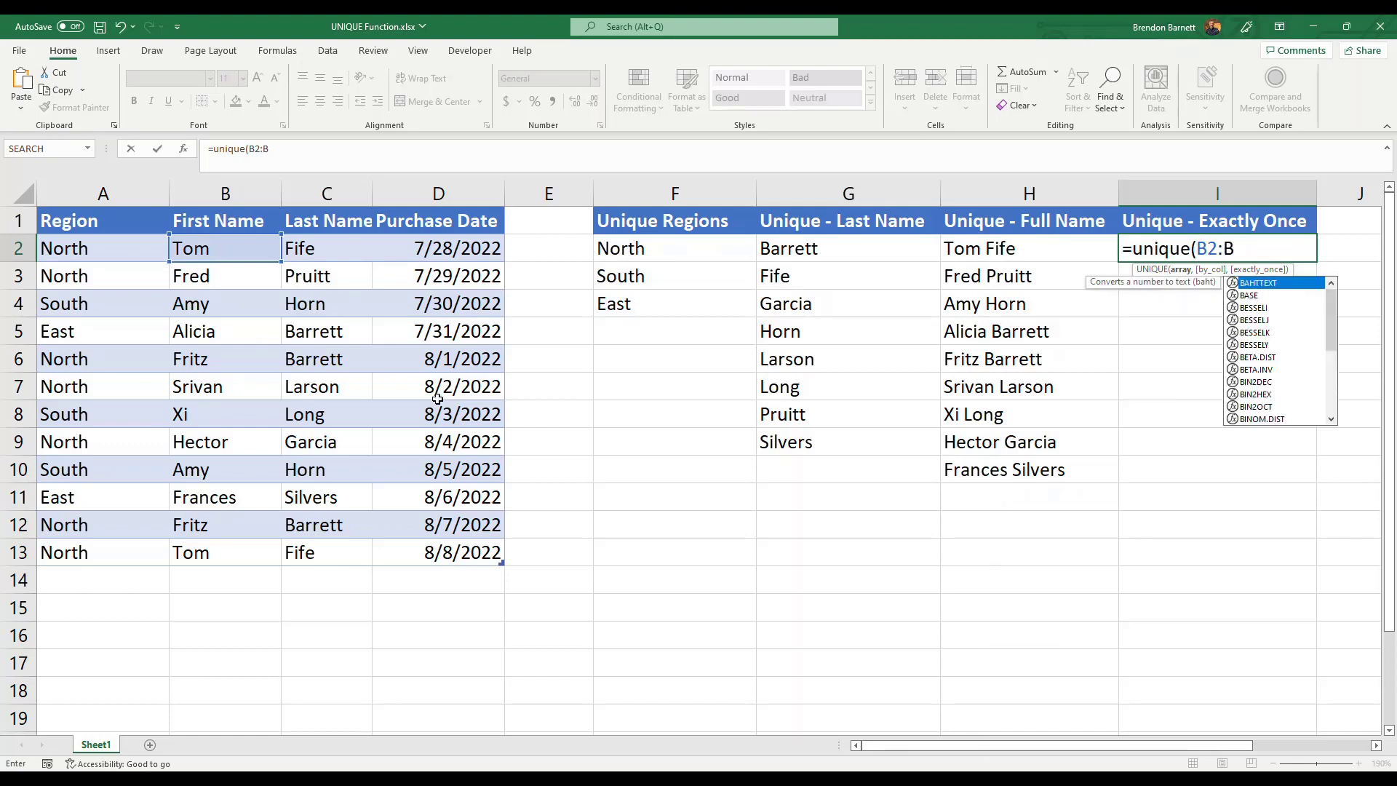
type("13 & \" \"")
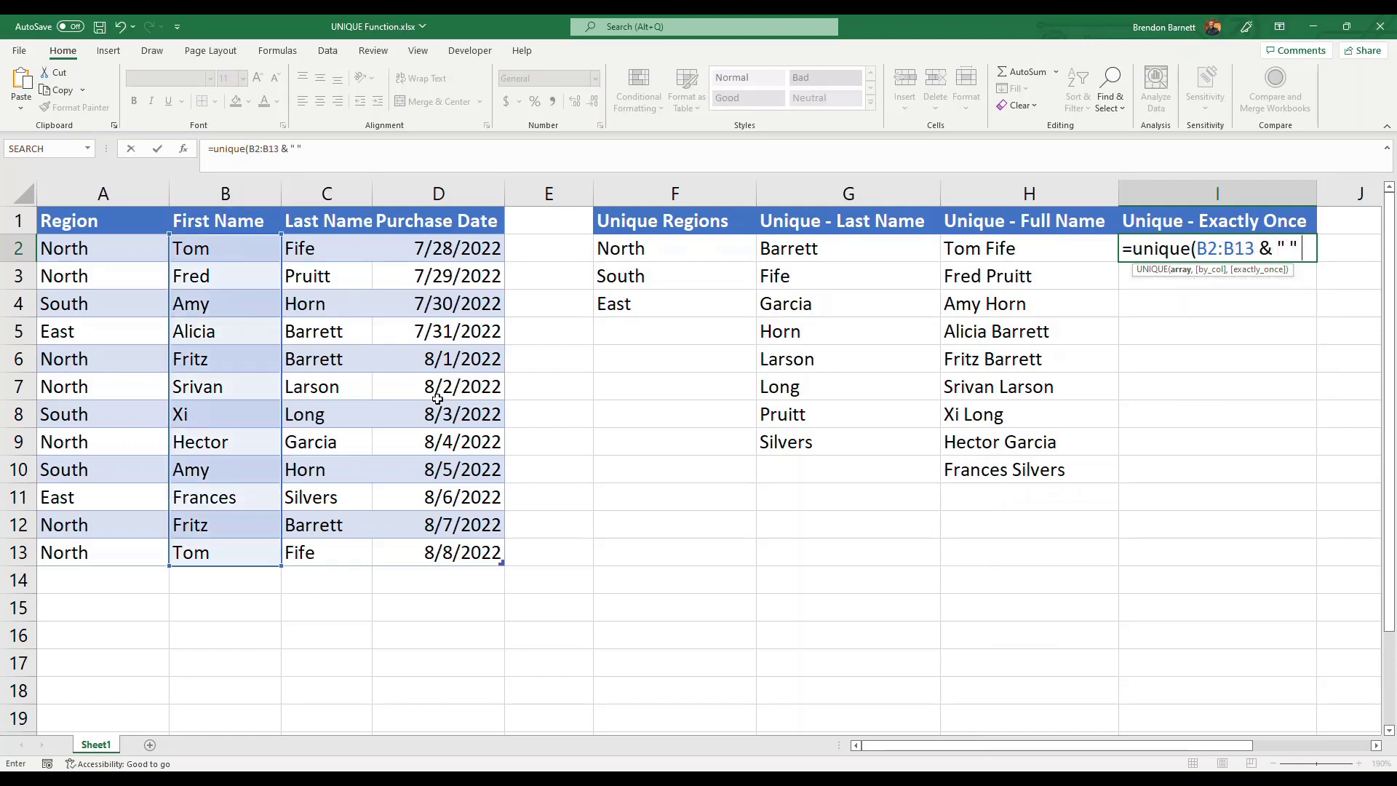
type(" &")
key("shift+space")
type("C")
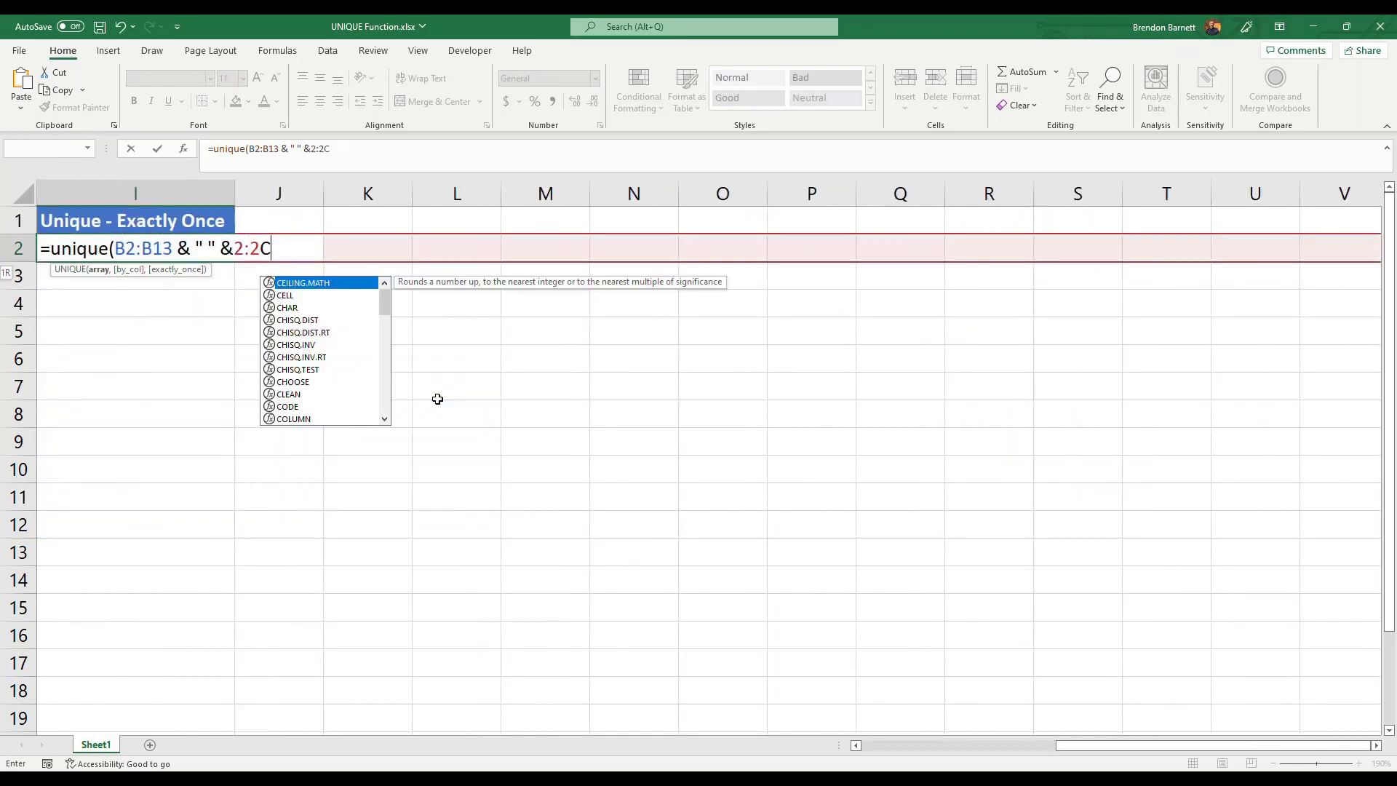
key("BackSpace")
key("BackSpace")
key("BackSpace")
key("BackSpace")
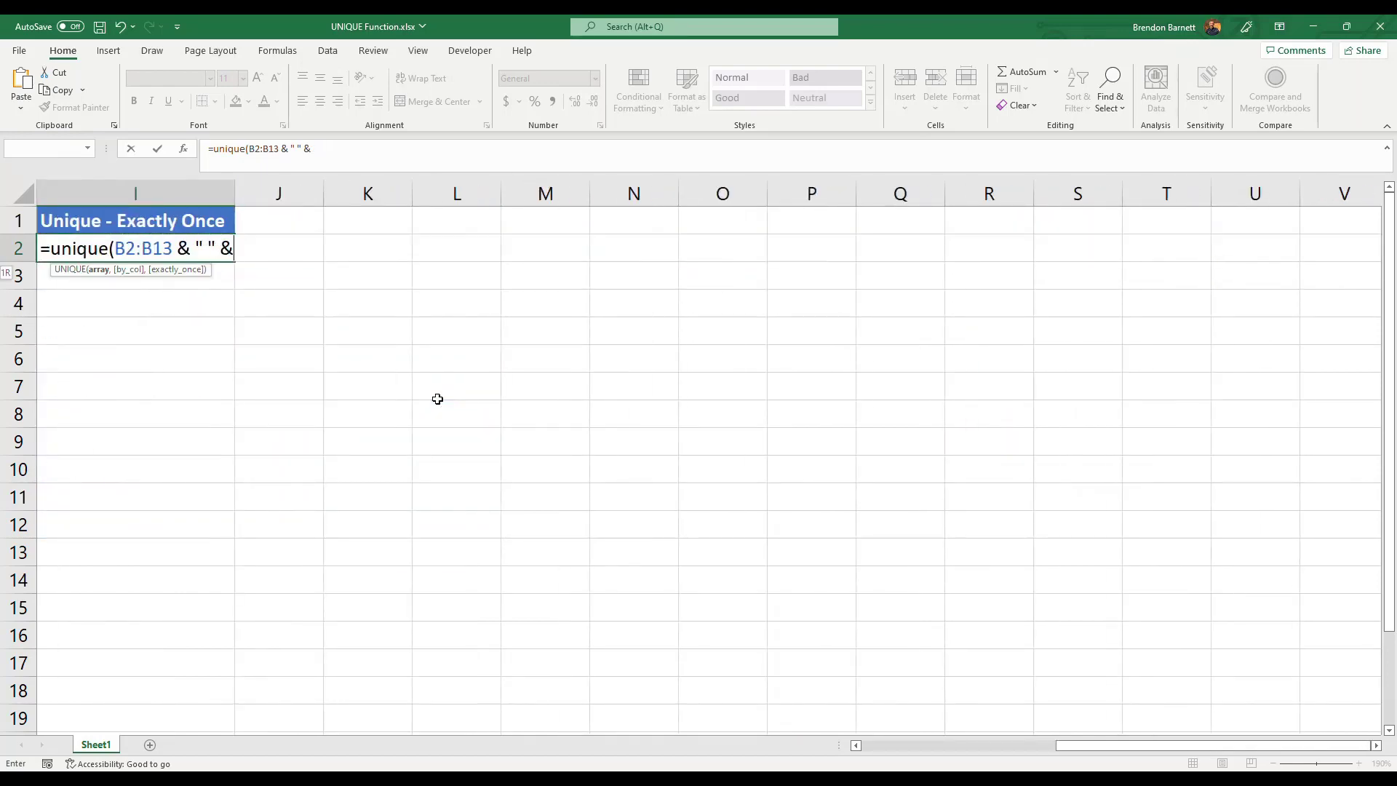
Step: Complete the I2 formula as =UNIQUE(B2:B13 & " " & C2:C13,,TRUE) to list only full names that appear exactly once
type("\" \" & C2:C13,")
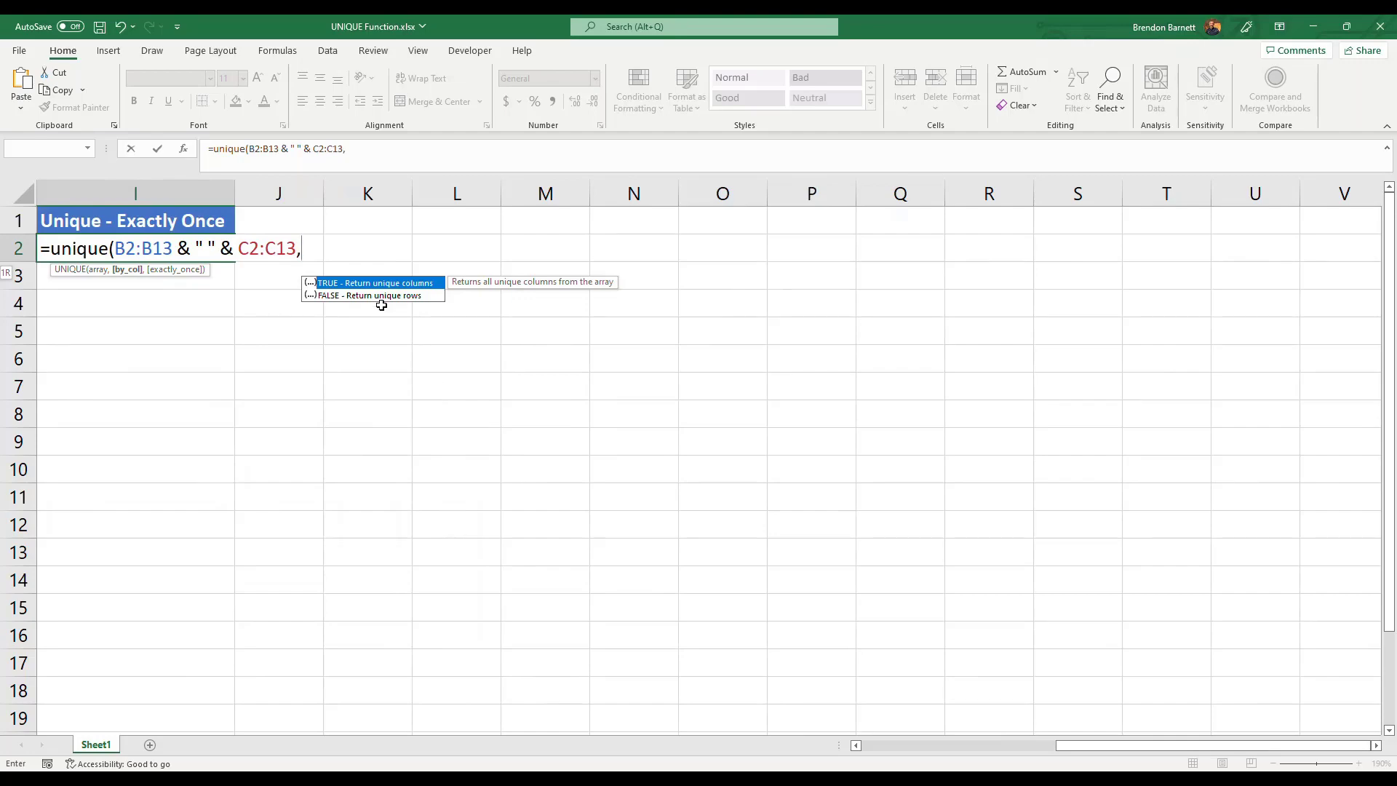
type(",")
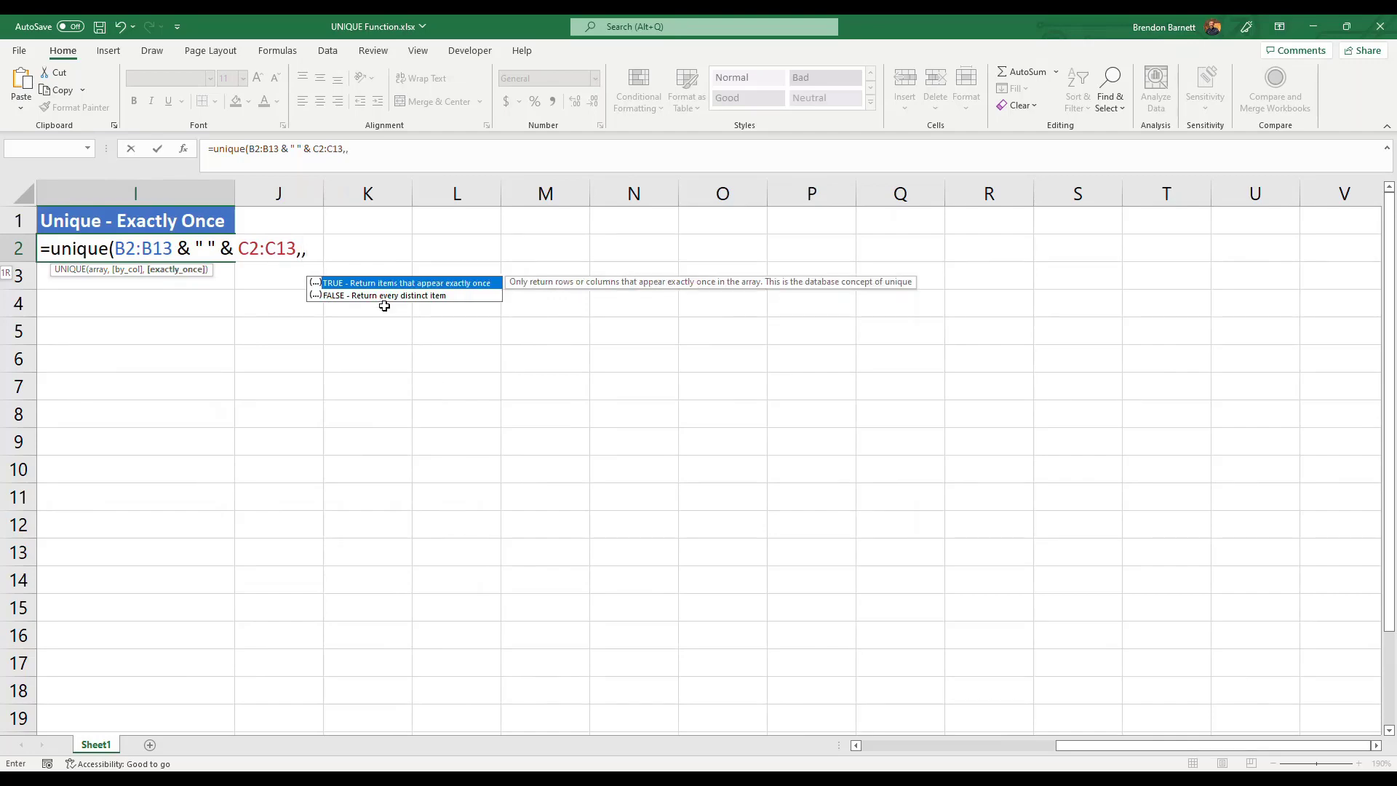
left_click_drag(1117, 745, 903, 760)
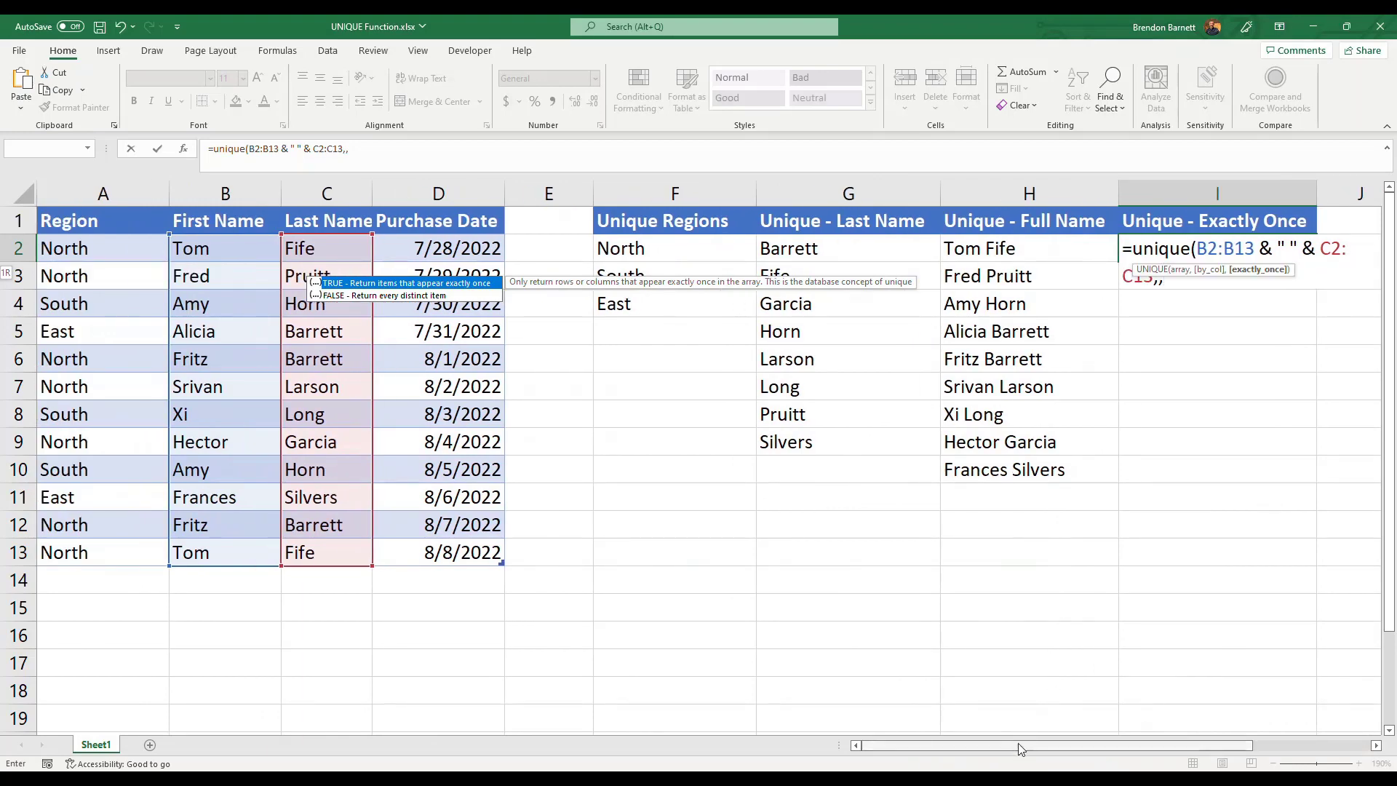
left_click(386, 150)
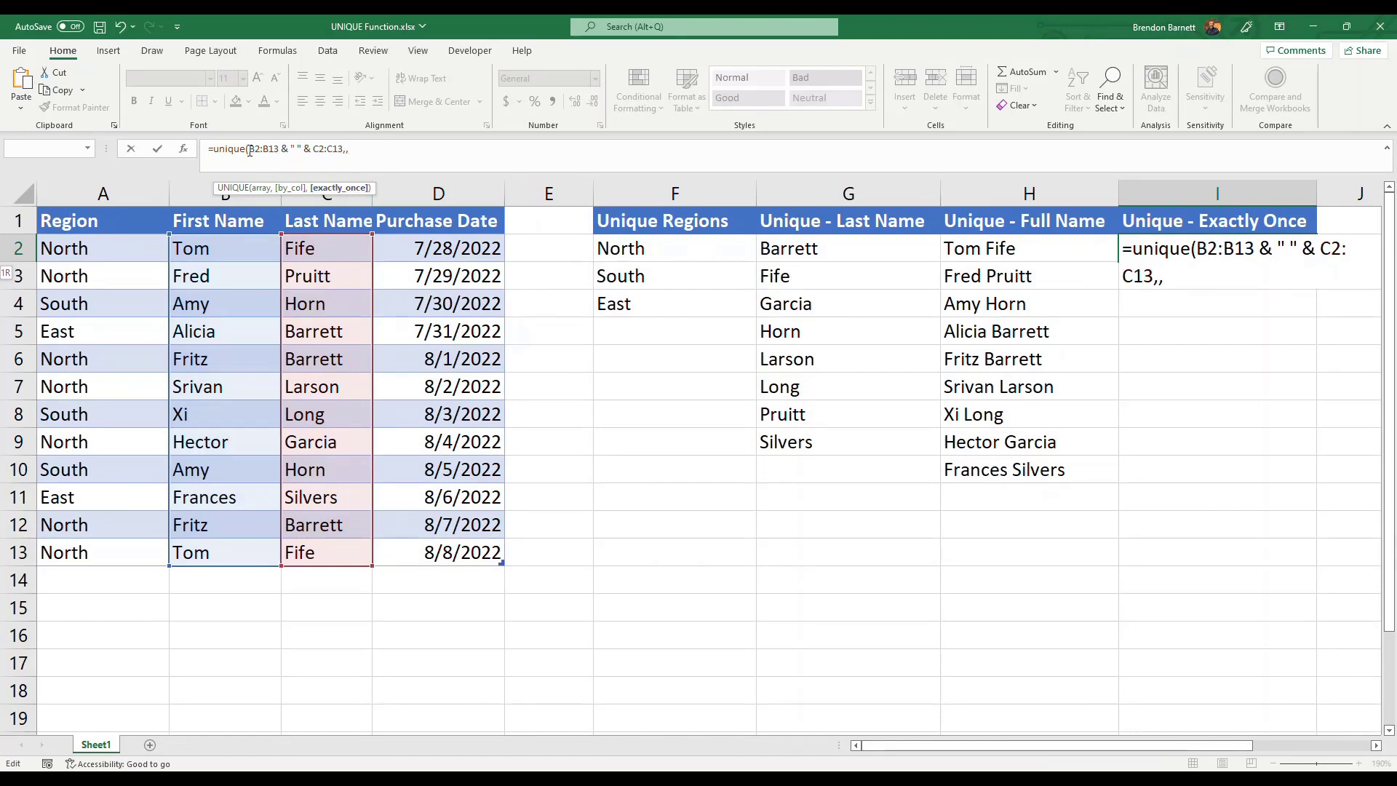
left_click_drag(249, 149, 345, 149)
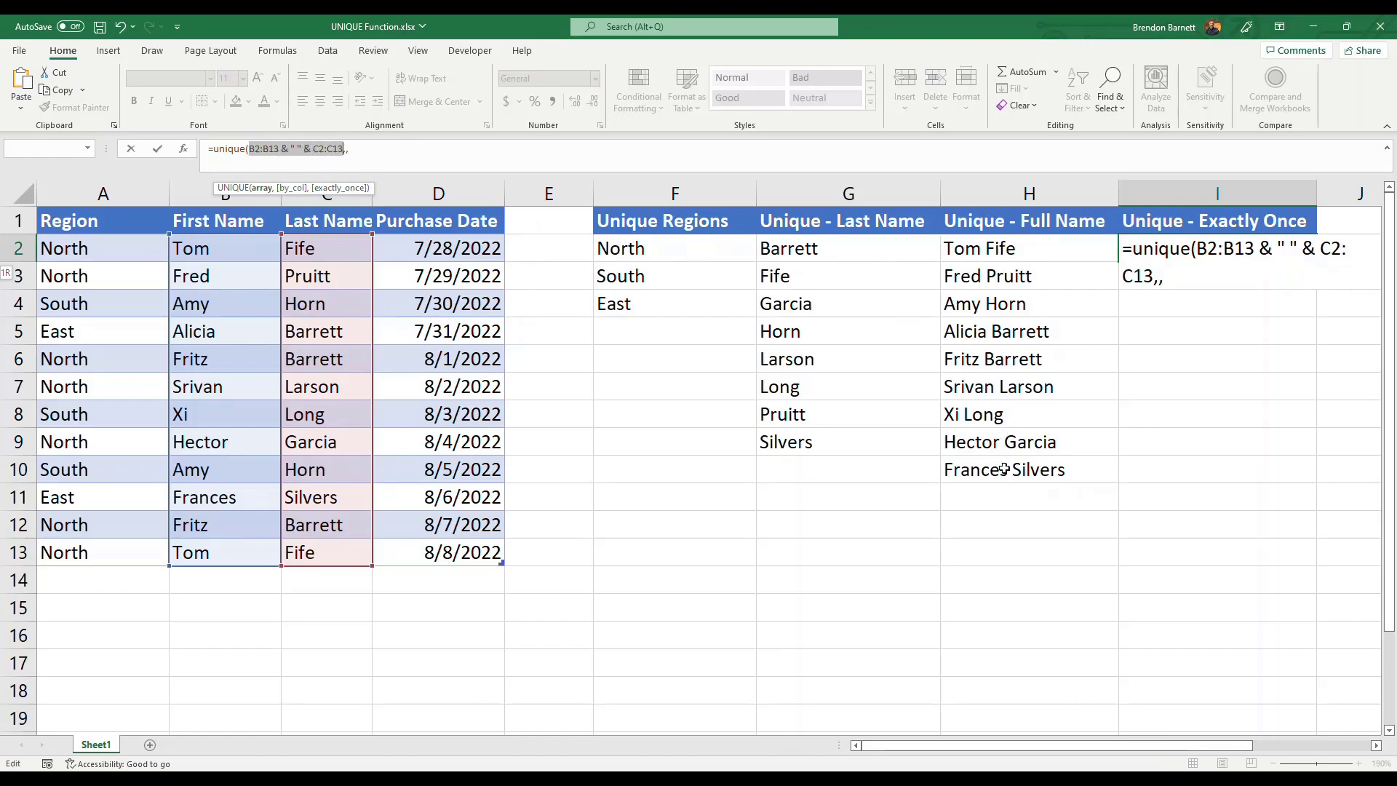
left_click(375, 152)
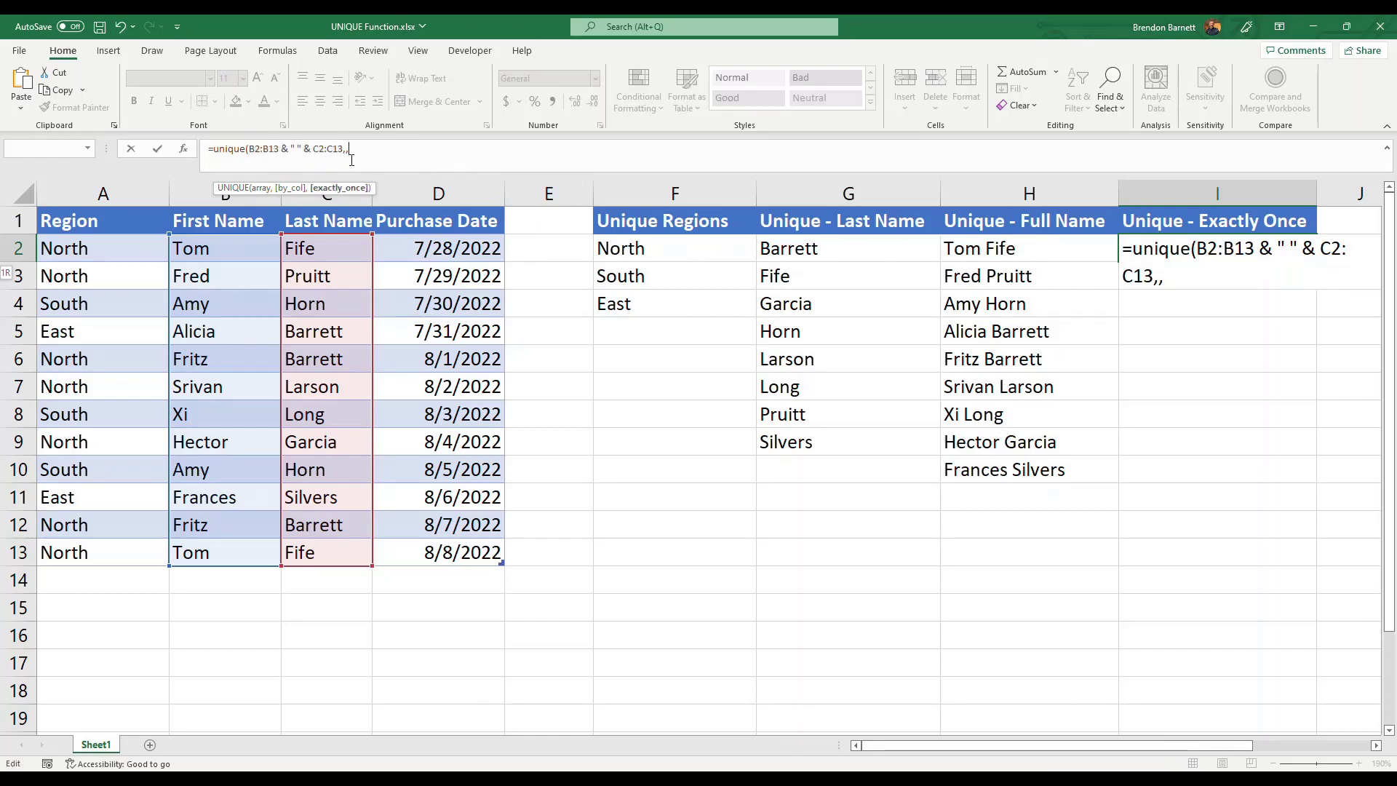
key("Left")
left_click(355, 148)
type("TRUE)")
key("Return")
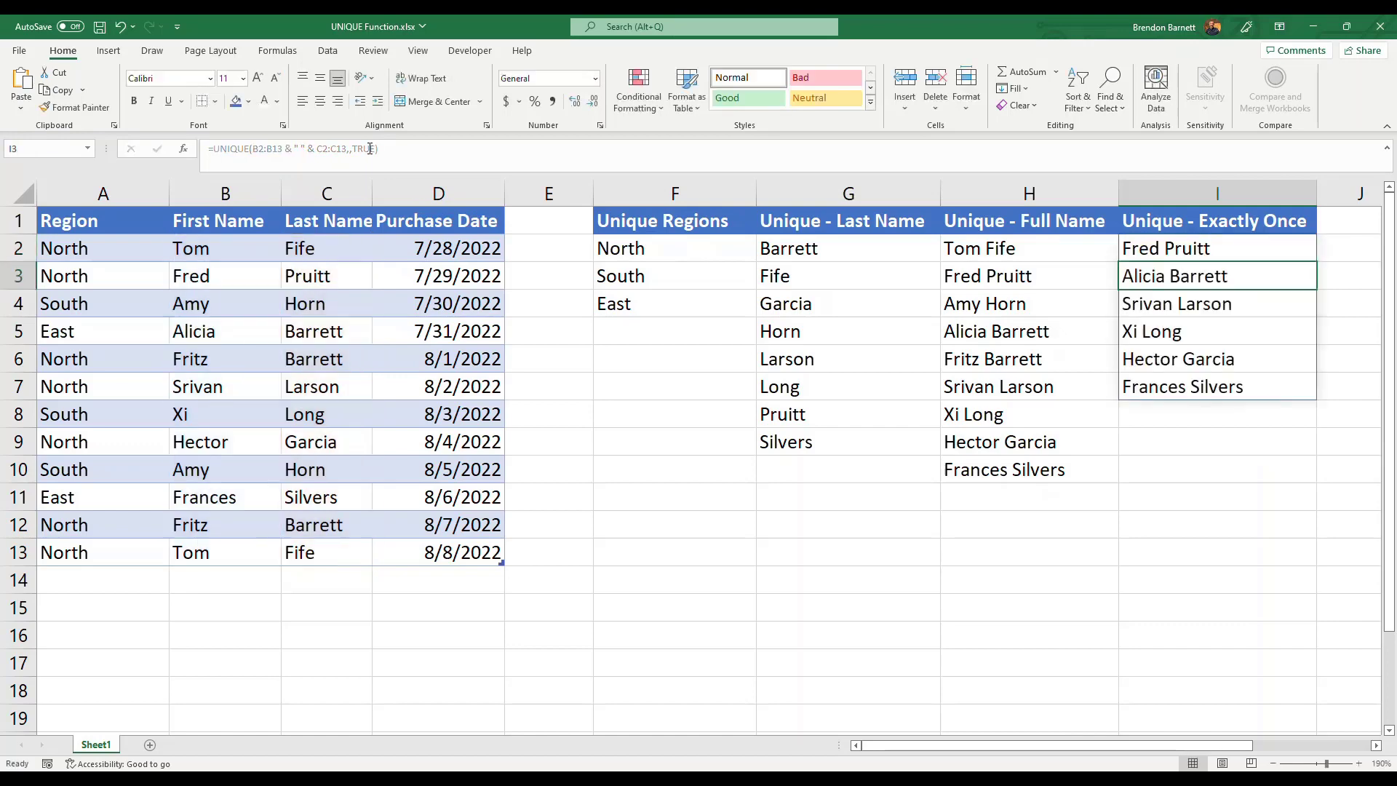
Step: Compare the full-name list in column H with the exactly-once list in column I, tracing the H6 name to table rows 6 and 12
left_click_drag(1056, 253, 1055, 467)
left_click_drag(1170, 416, 1163, 471)
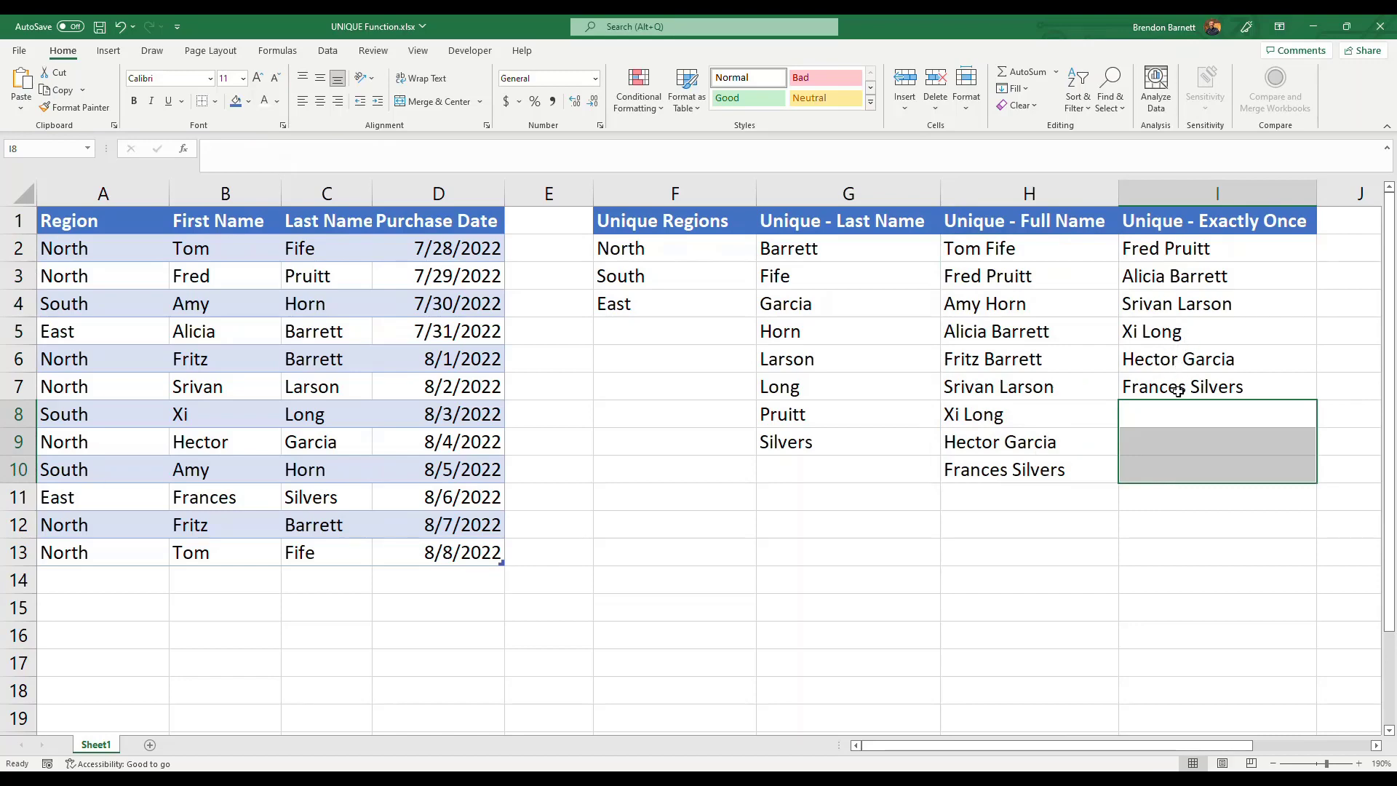
left_click(1018, 351)
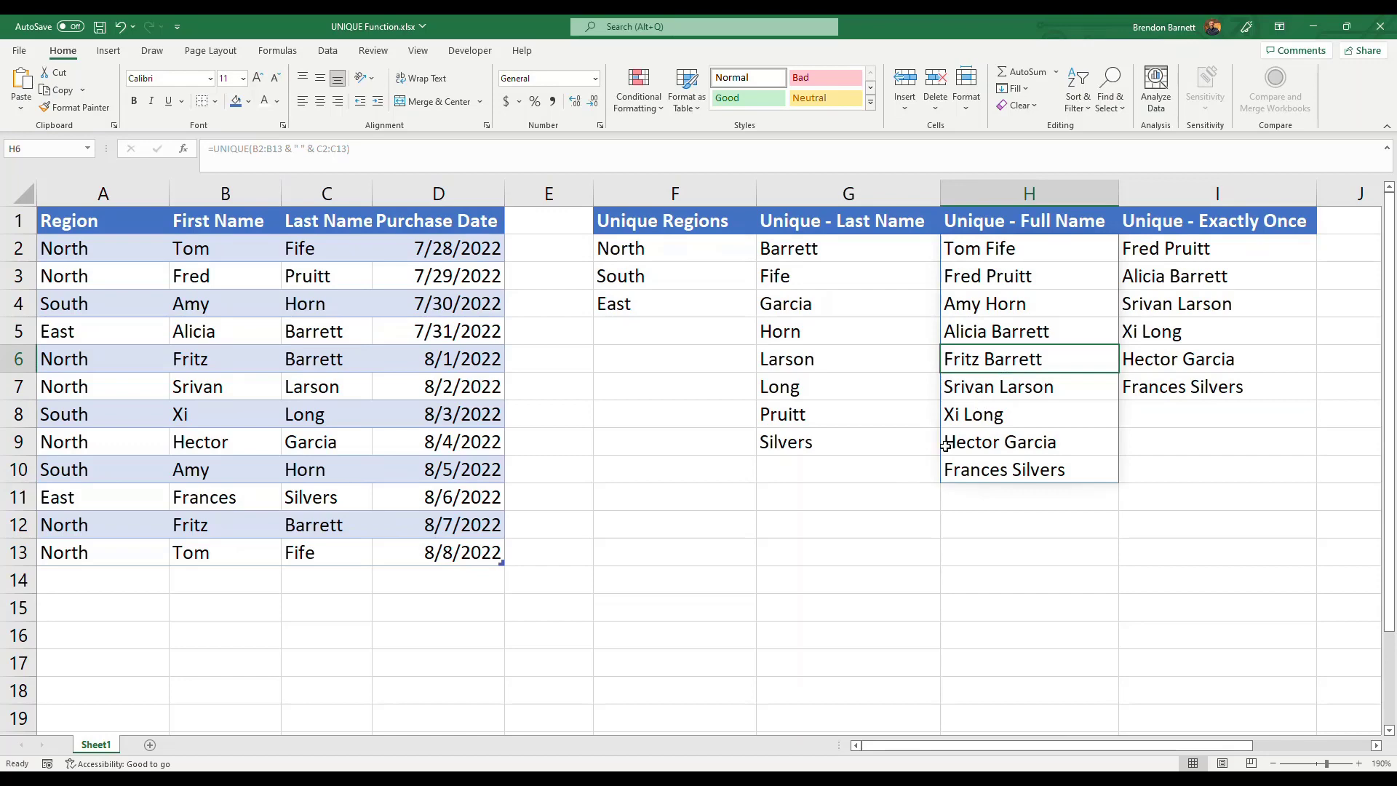
left_click_drag(1160, 255, 1164, 384)
left_click(1018, 360)
left_click_drag(1170, 250, 1168, 387)
left_click(1105, 368)
left_click_drag(203, 360, 279, 363)
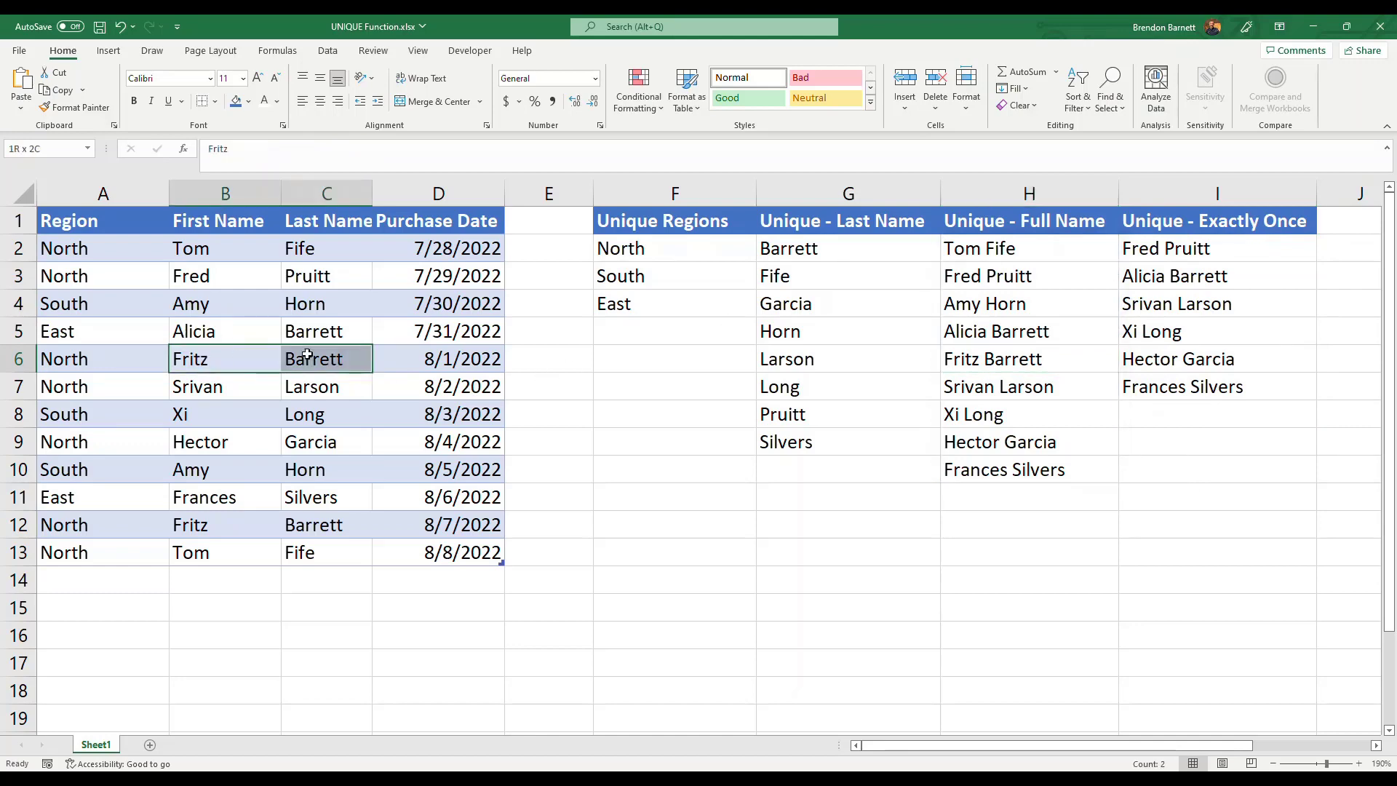
left_click_drag(233, 524, 310, 529)
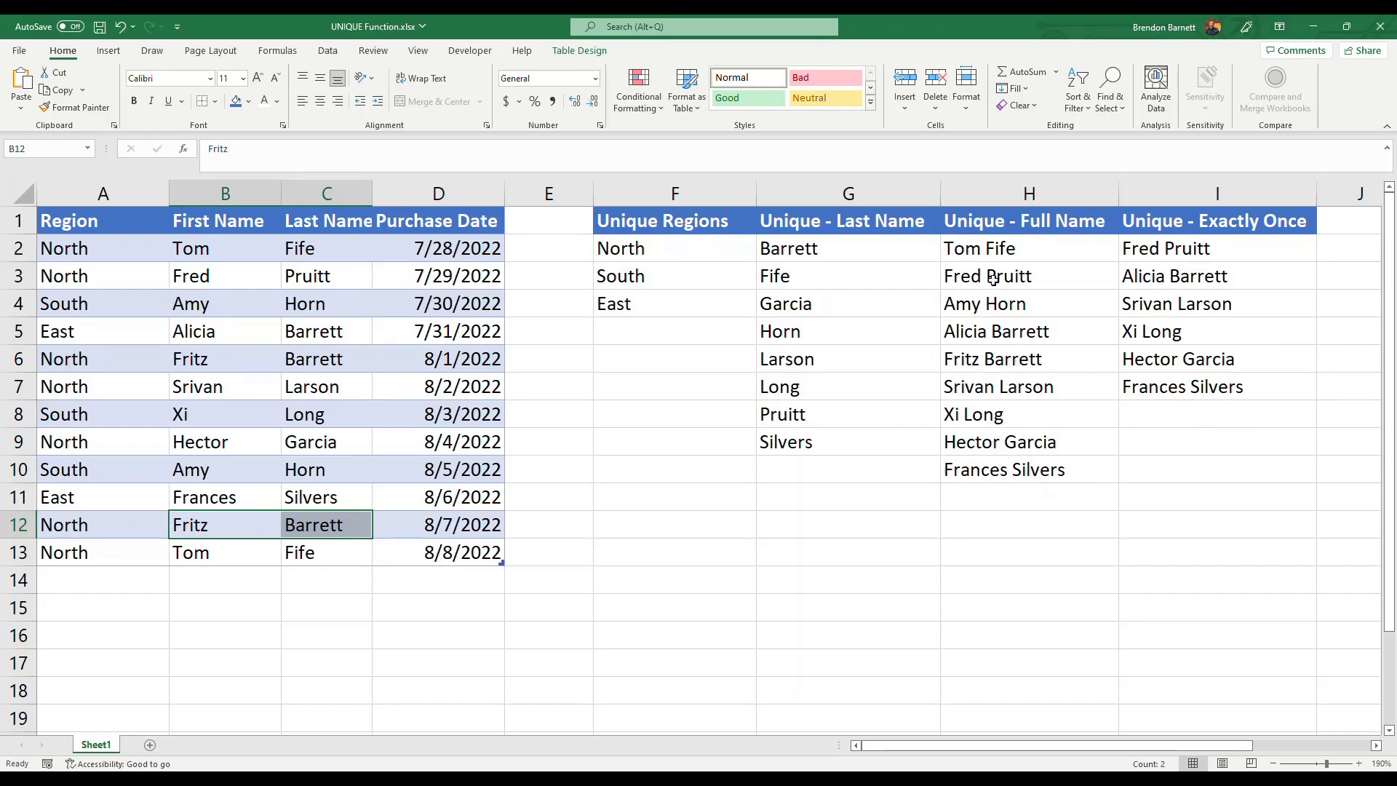
Step: Check the H2 name against the exactly-once list in column I and its purchase entries in table rows 2 and 13
left_click(991, 248)
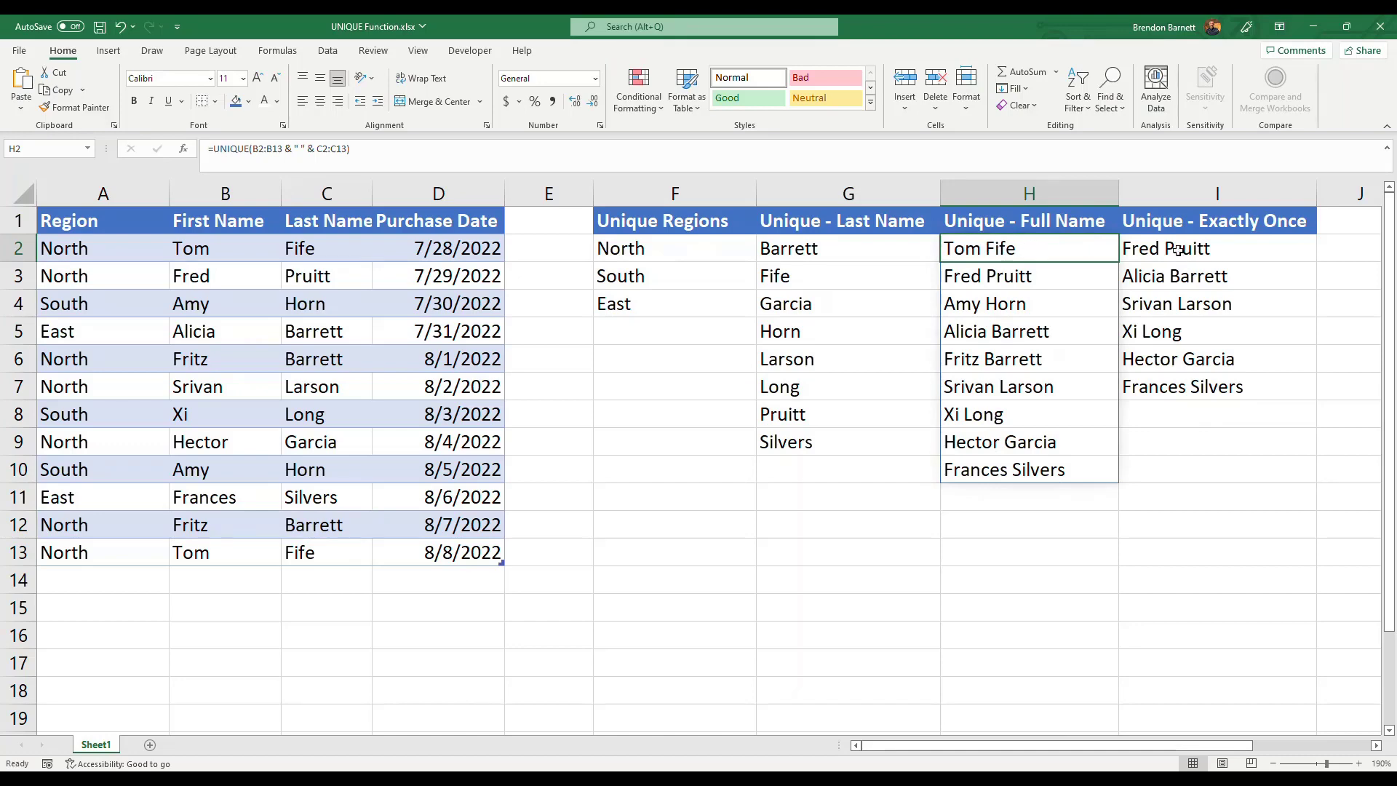
left_click_drag(1178, 251, 1156, 367)
left_click_drag(225, 247, 314, 247)
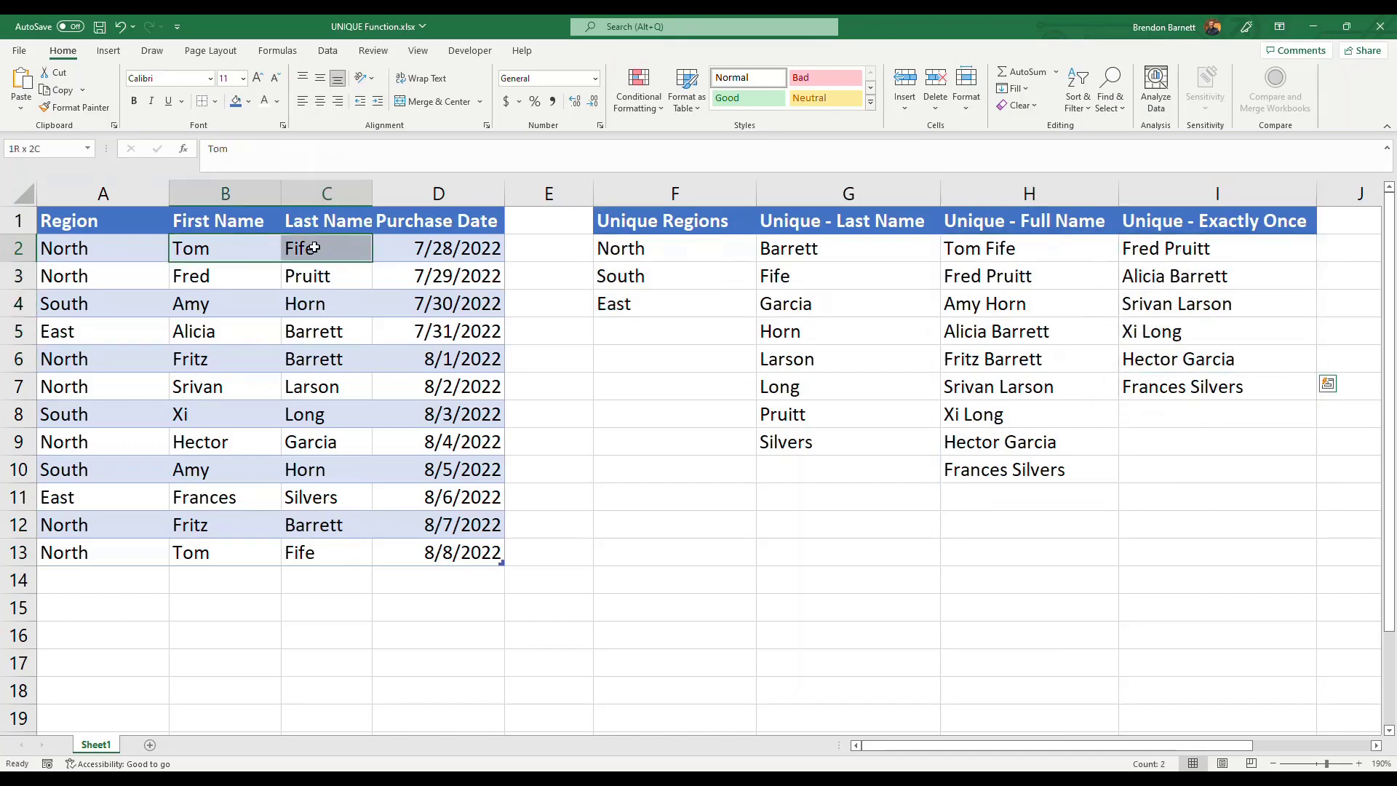
left_click_drag(216, 546, 334, 549)
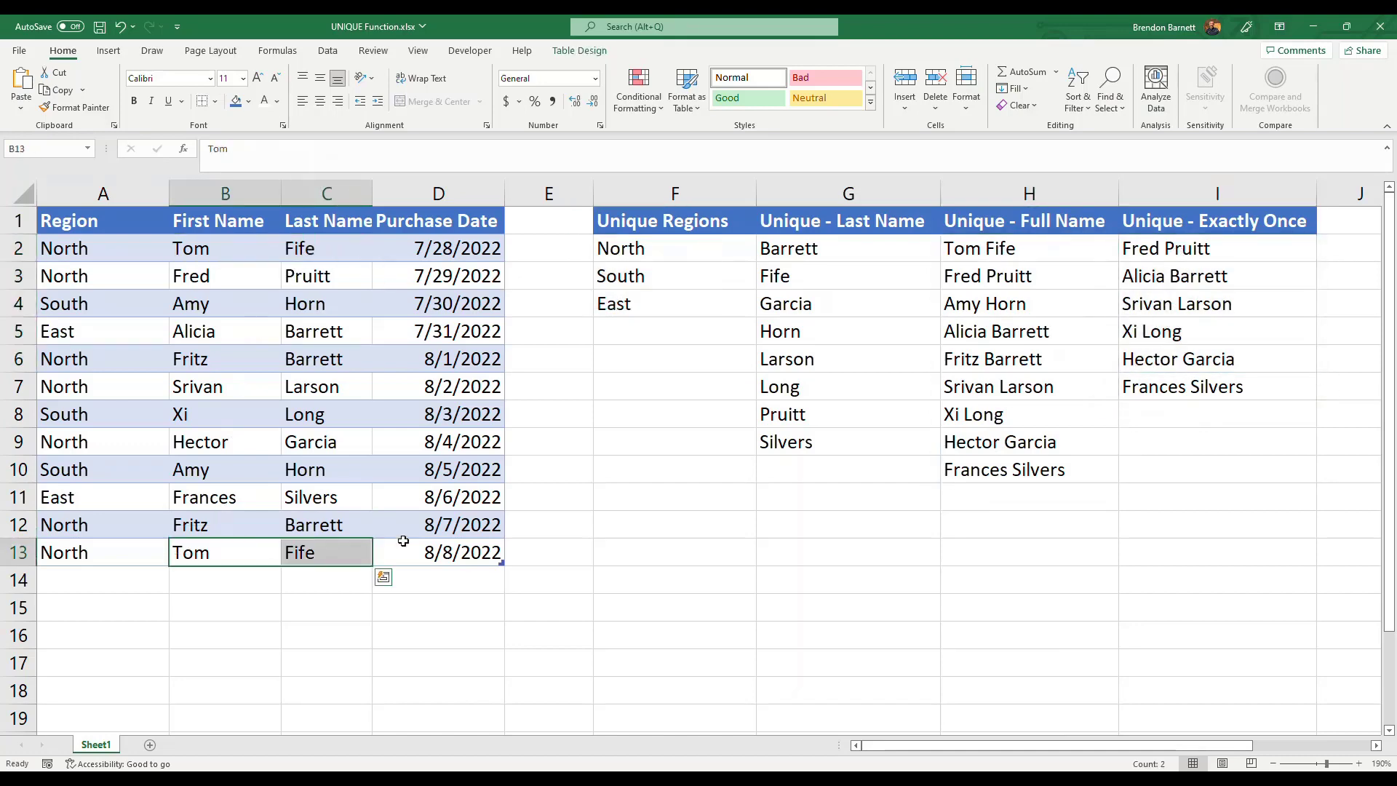
left_click(1139, 415)
left_click_drag(1174, 251, 1164, 386)
left_click(952, 385)
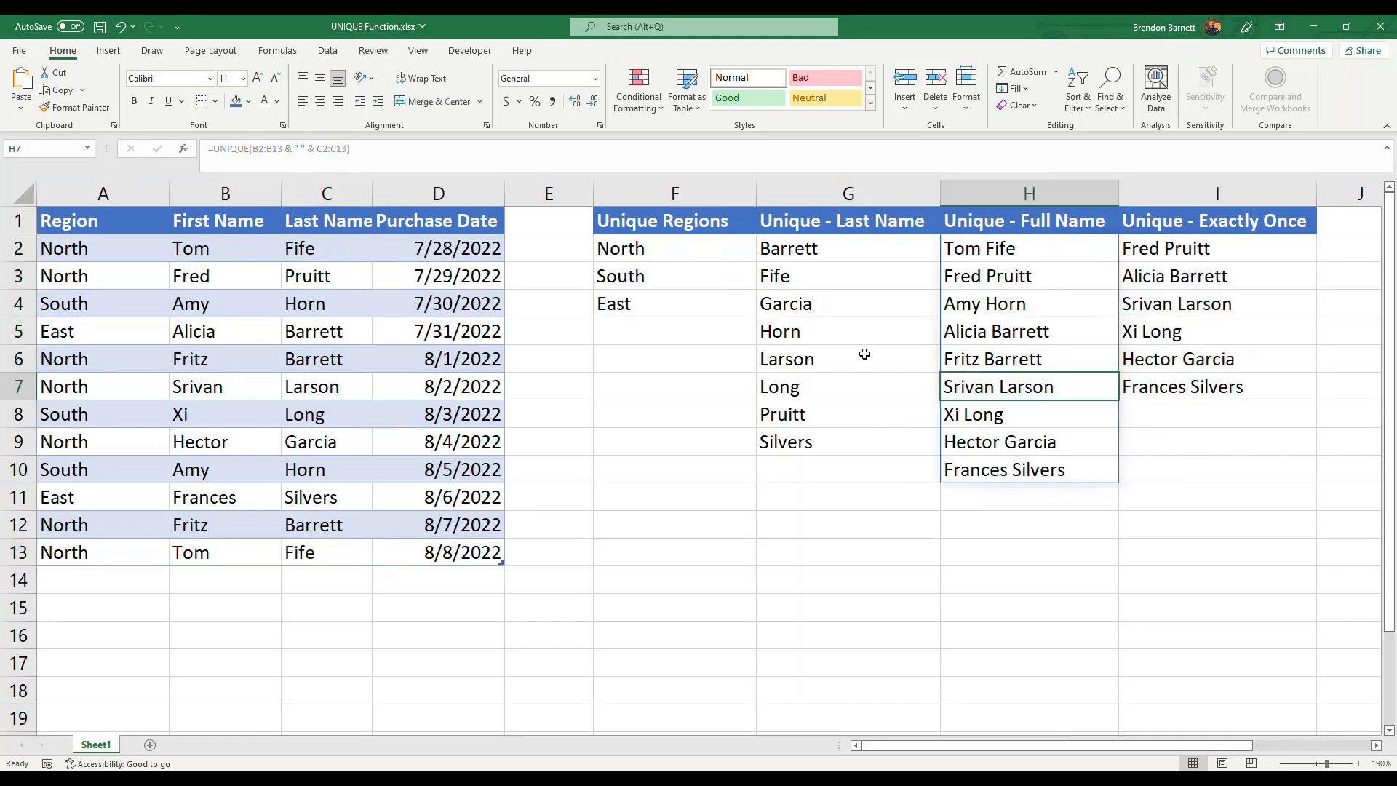